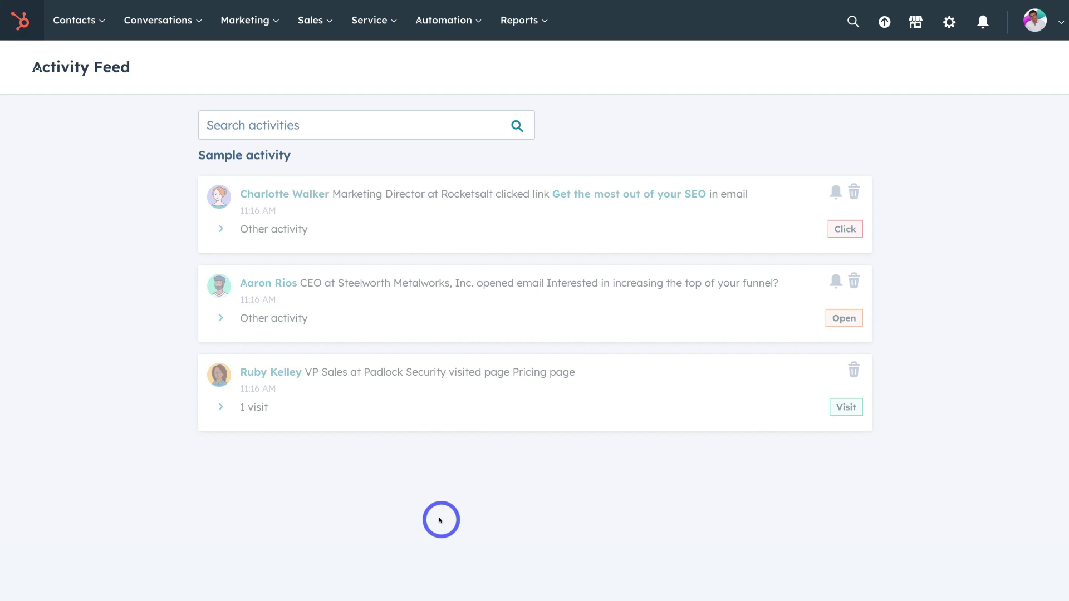
pyautogui.click(371, 24)
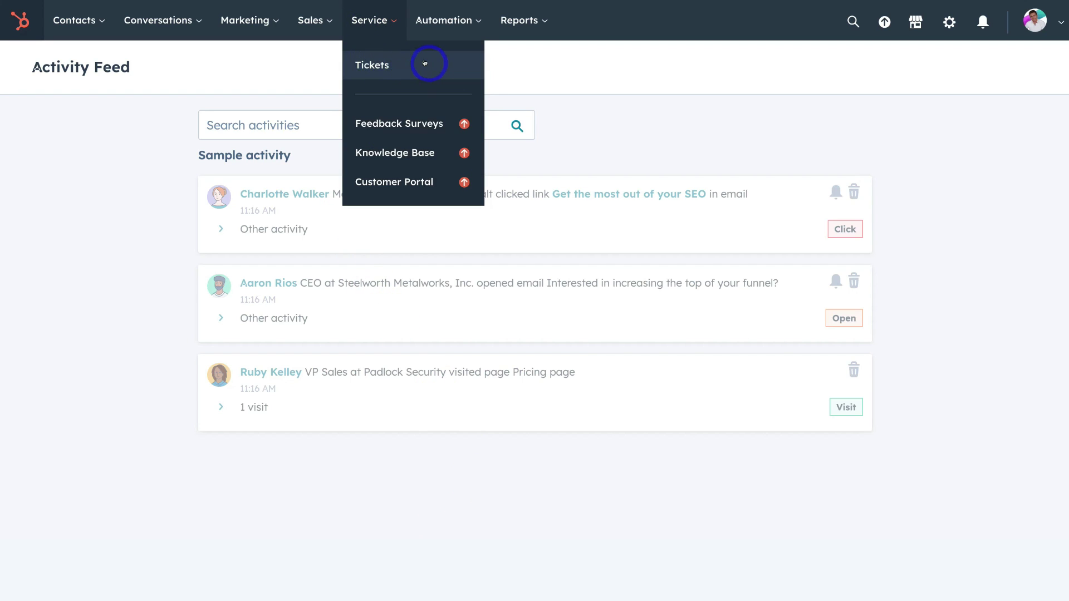
pyautogui.click(308, 21)
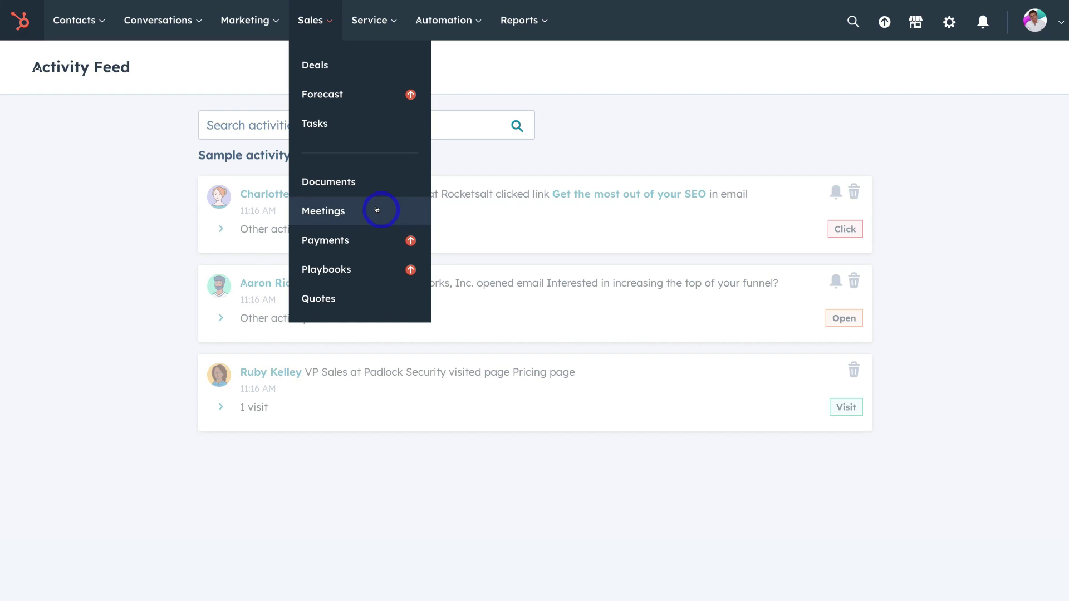
pyautogui.moveTo(250, 12)
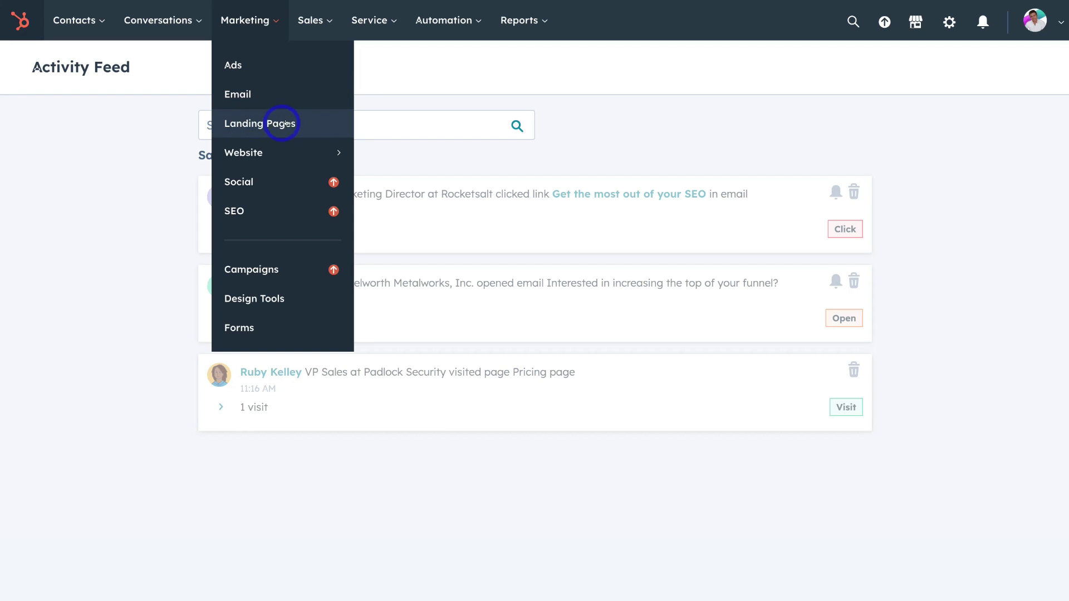
pyautogui.moveTo(260, 151)
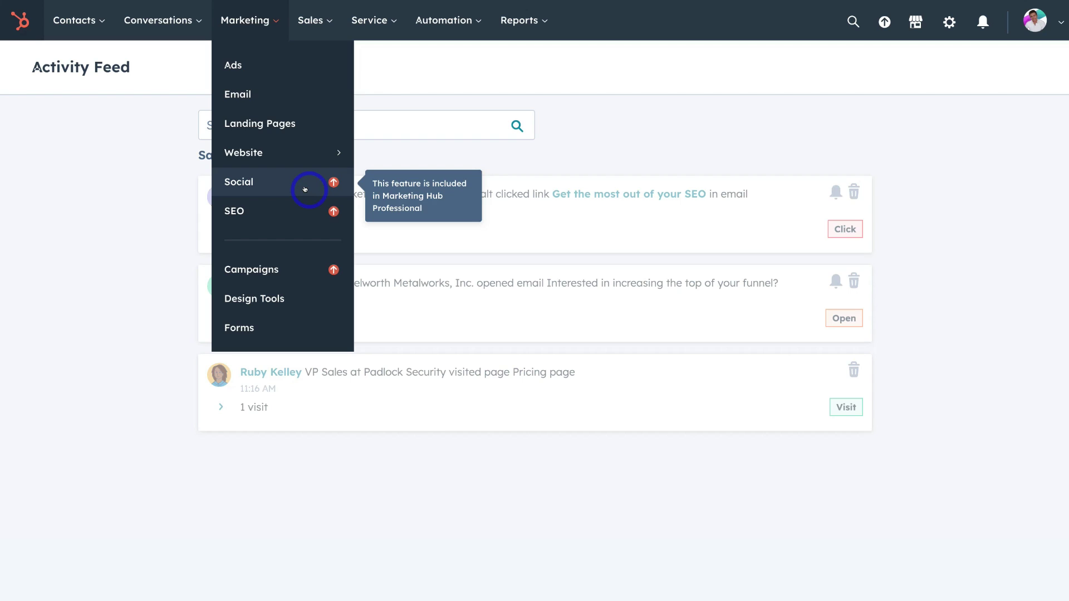
pyautogui.click(125, 233)
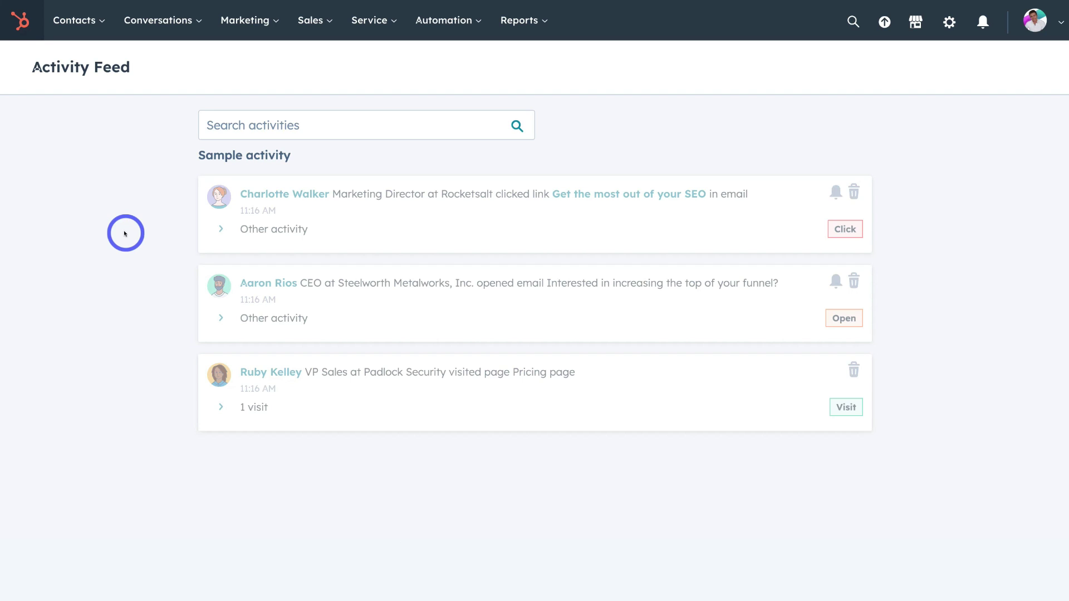
# Step: Open the contacts list and view the options for importing or syncing contact data
pyautogui.click(73, 24)
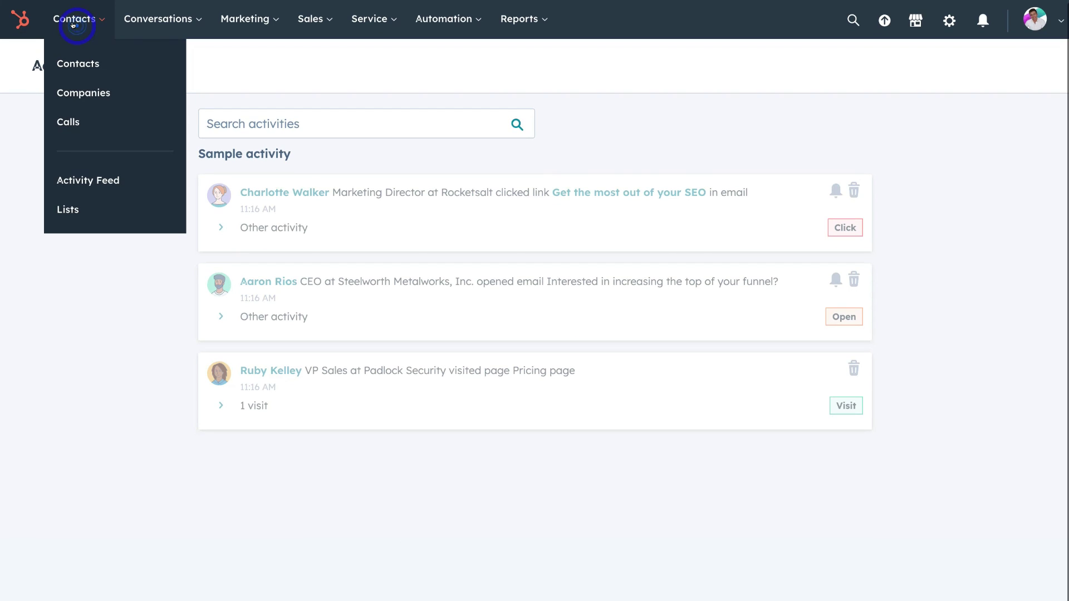
pyautogui.click(136, 68)
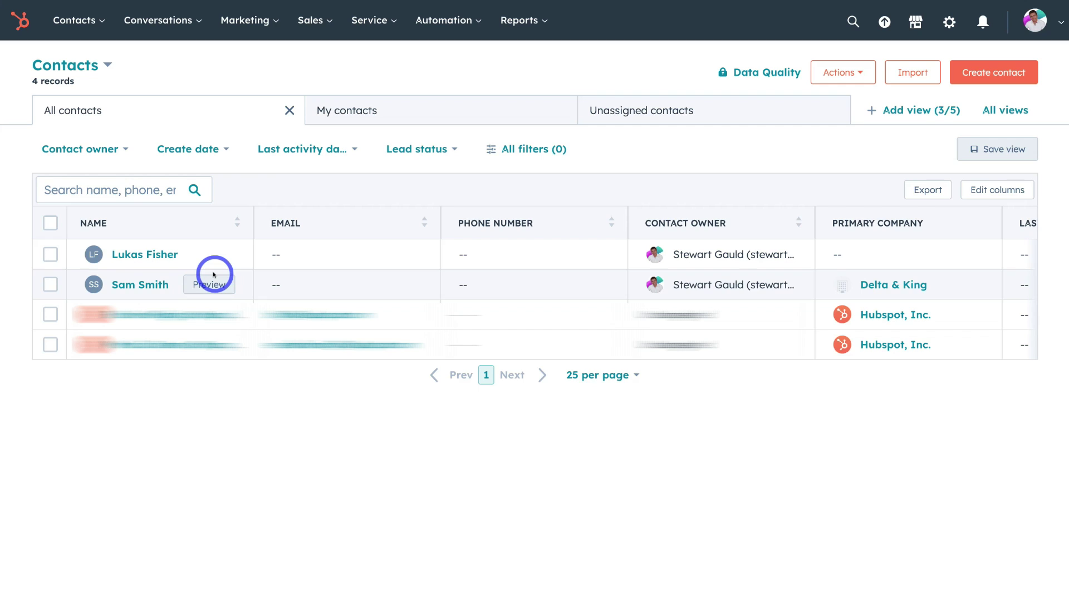
pyautogui.click(907, 73)
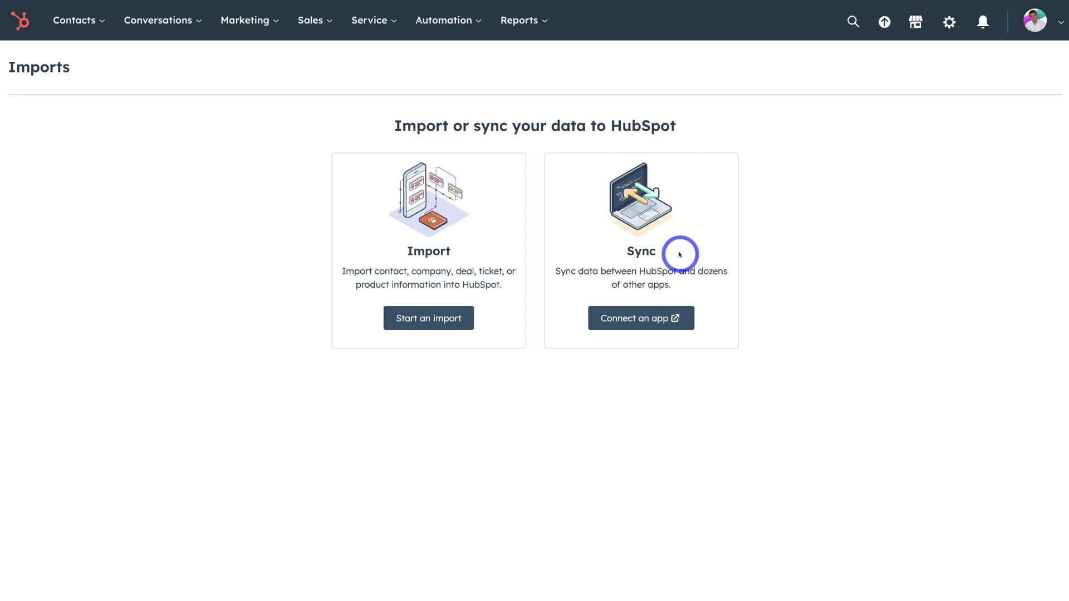
# Step: Return to the contacts list, view the blank form for creating a contact, and close it without entering anything
pyautogui.click(77, 22)
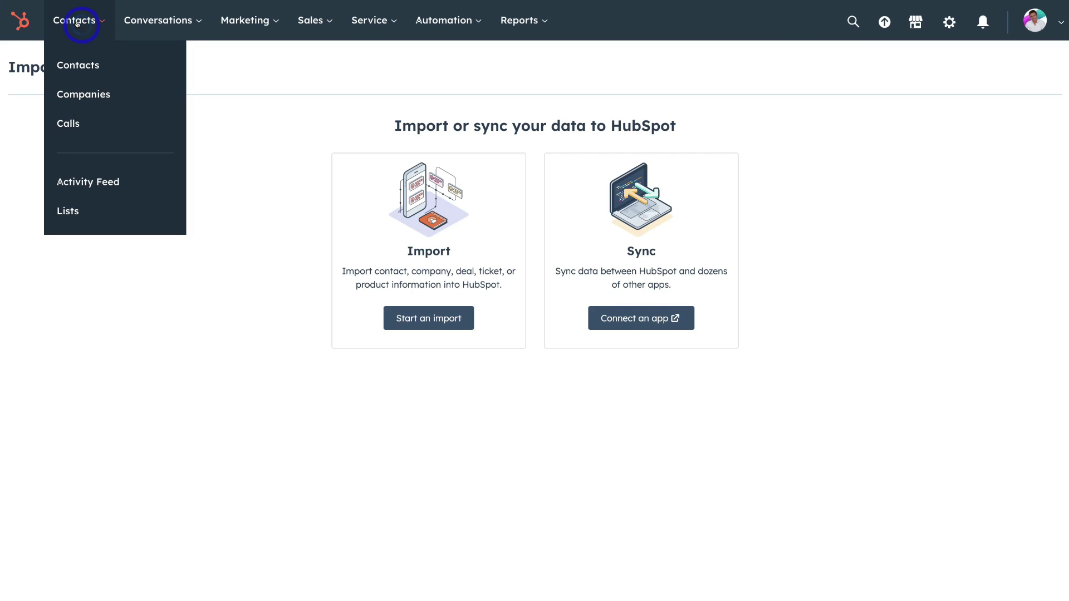
pyautogui.click(142, 61)
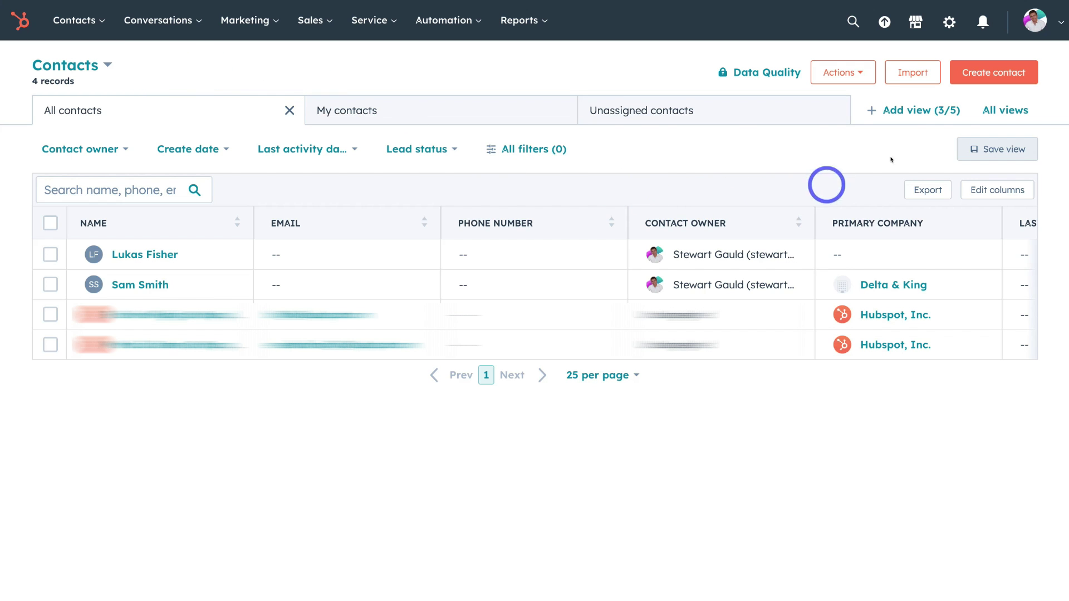
pyautogui.click(1010, 72)
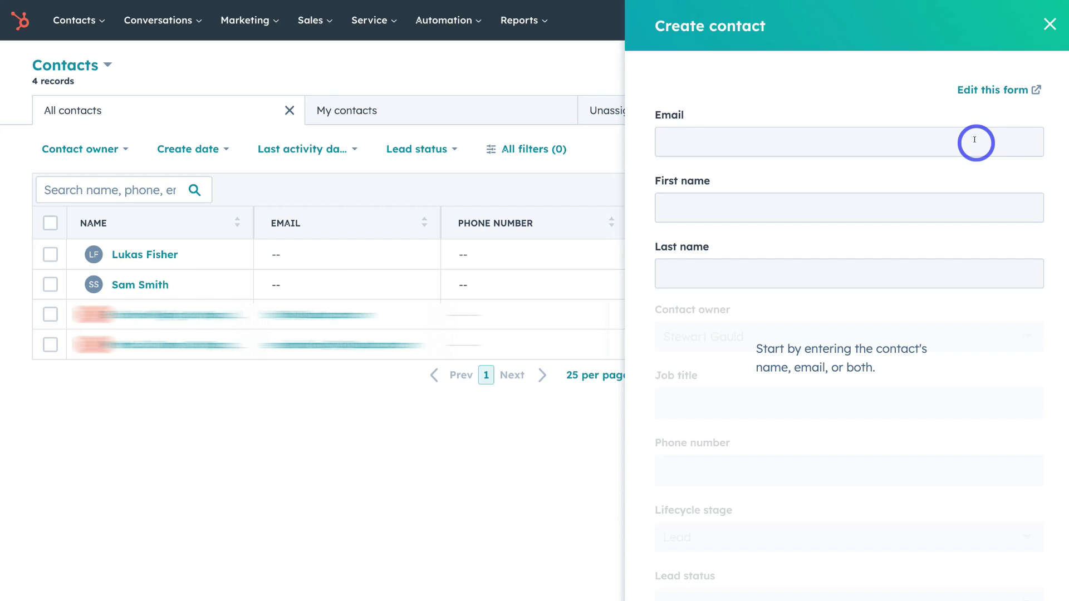
pyautogui.click(1049, 24)
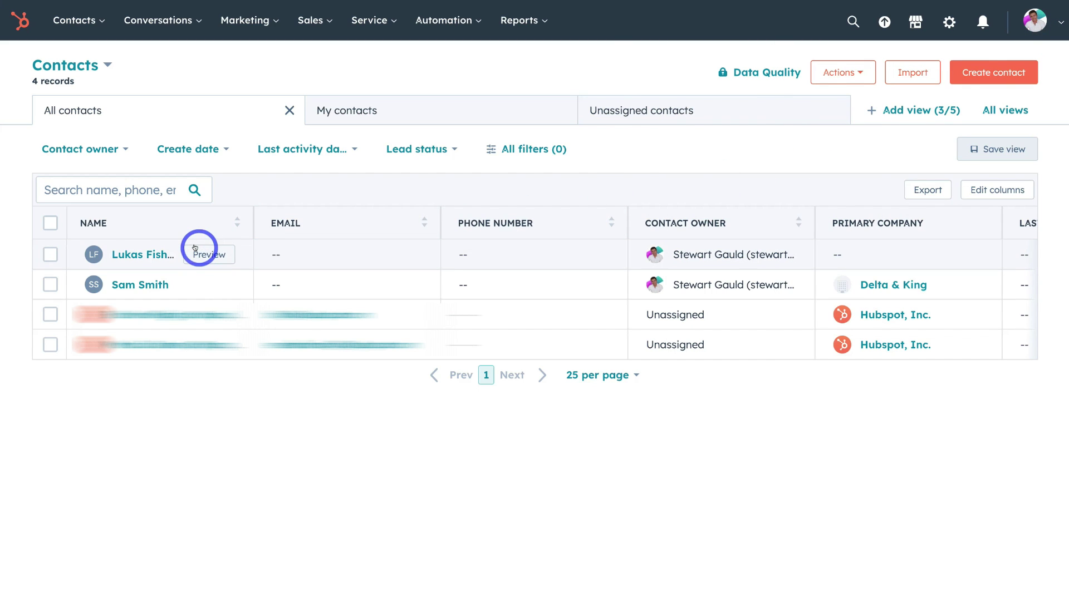
pyautogui.moveTo(202, 281)
pyautogui.moveTo(205, 260)
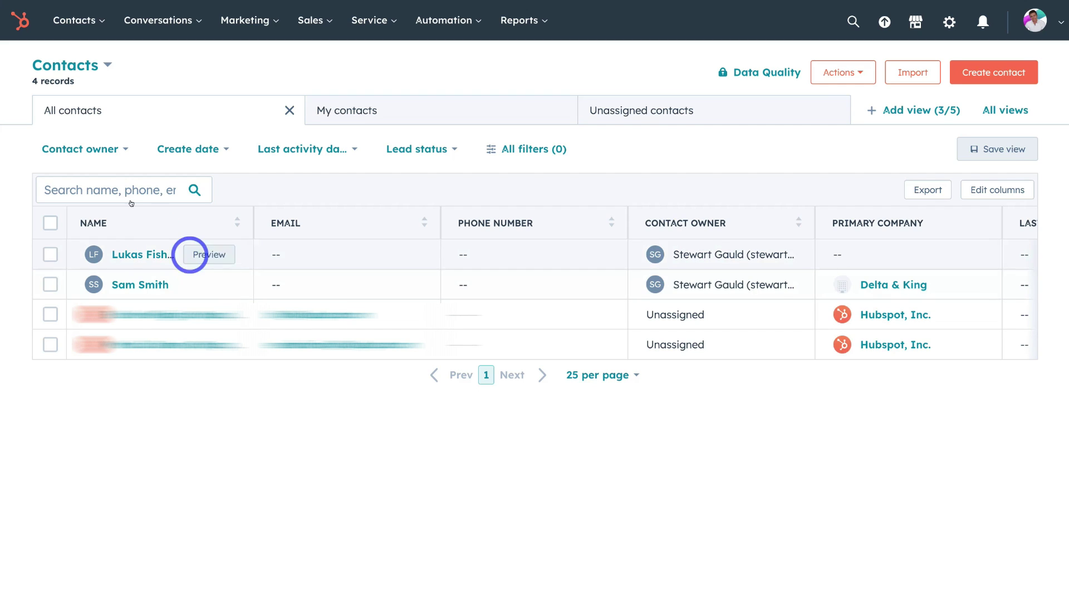
# Step: Create a contact-based active list named "Small Business Subscribers" and proceed to its filter setup
pyautogui.click(74, 20)
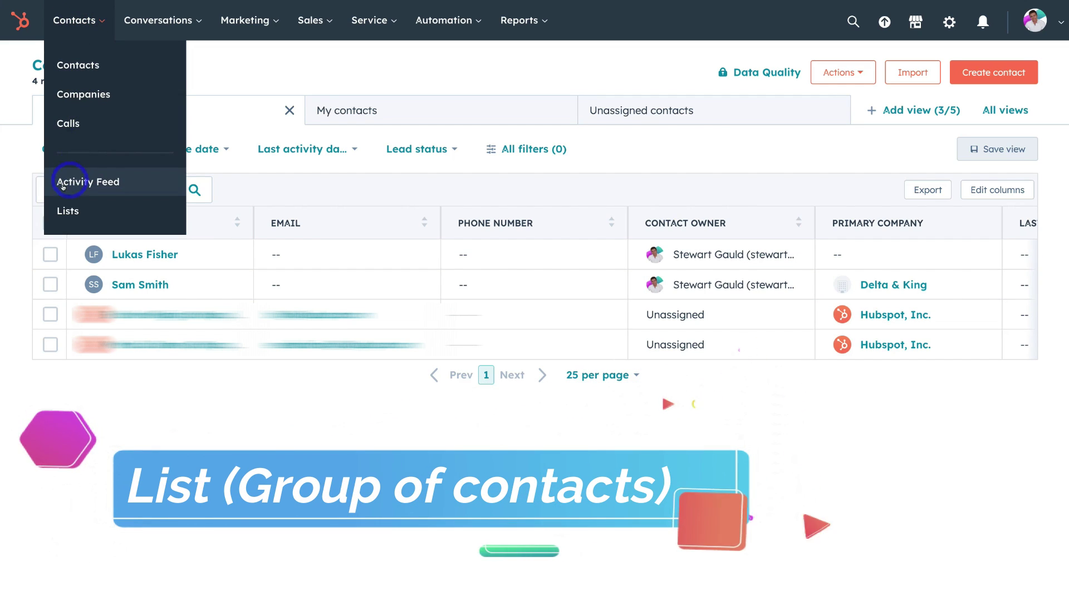
pyautogui.click(99, 212)
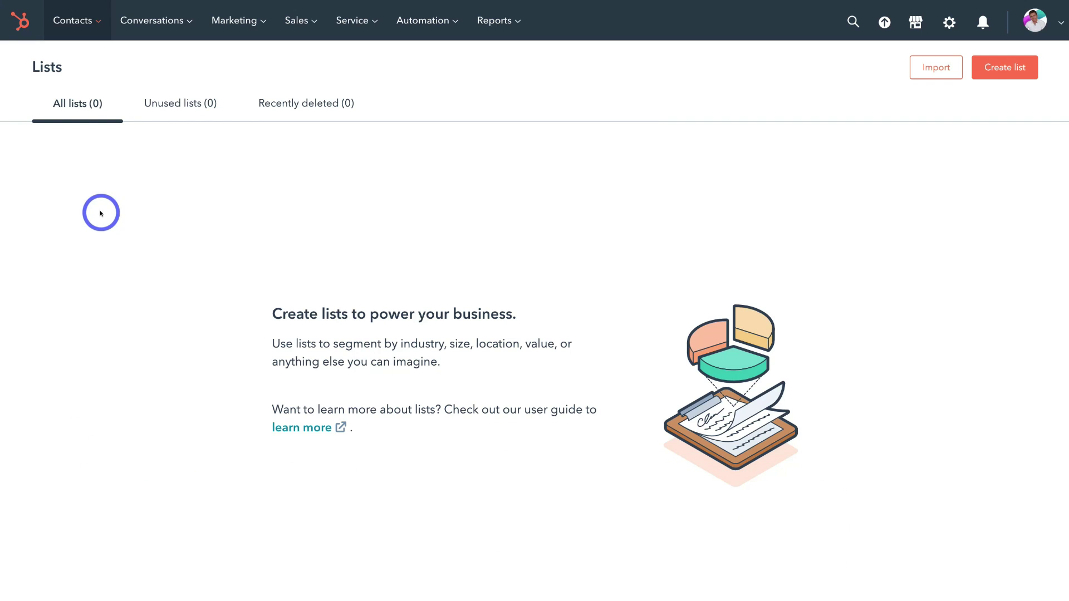
pyautogui.click(987, 74)
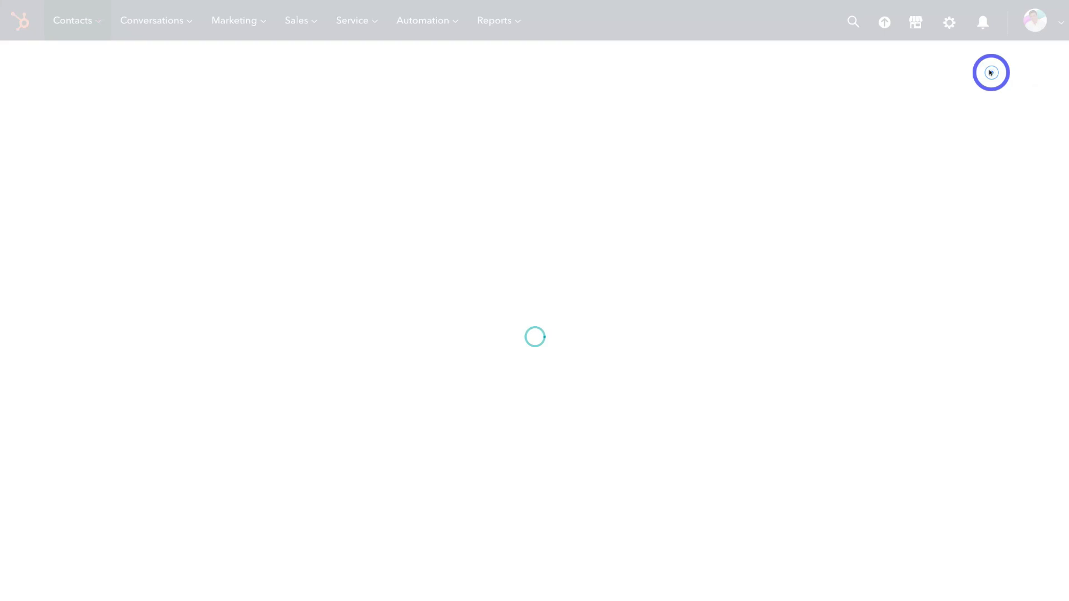
pyautogui.click(621, 168)
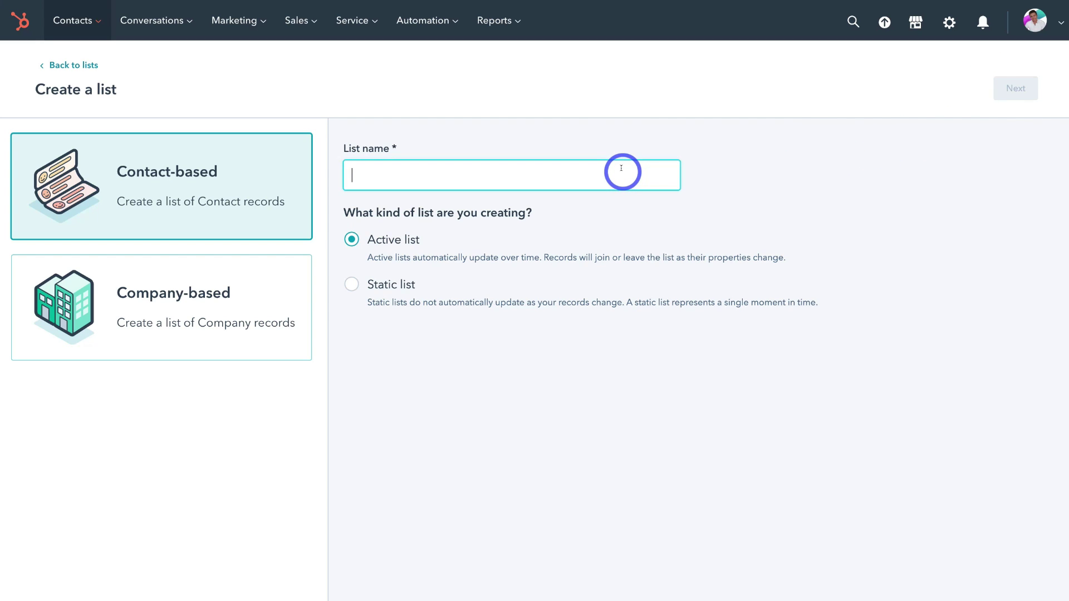
pyautogui.write('Small Business Subscribers')
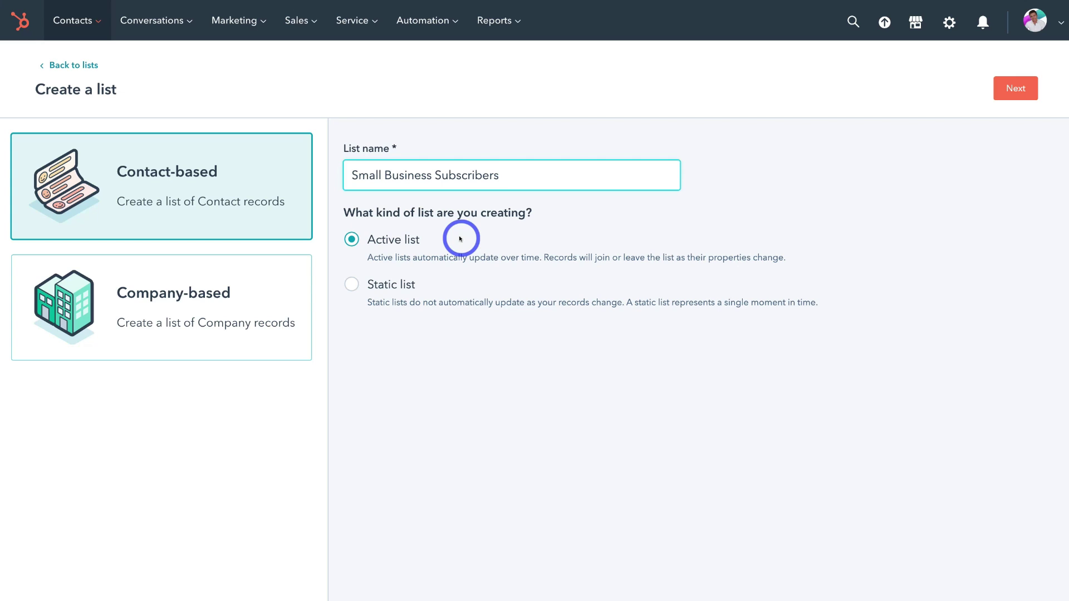
pyautogui.click(1012, 90)
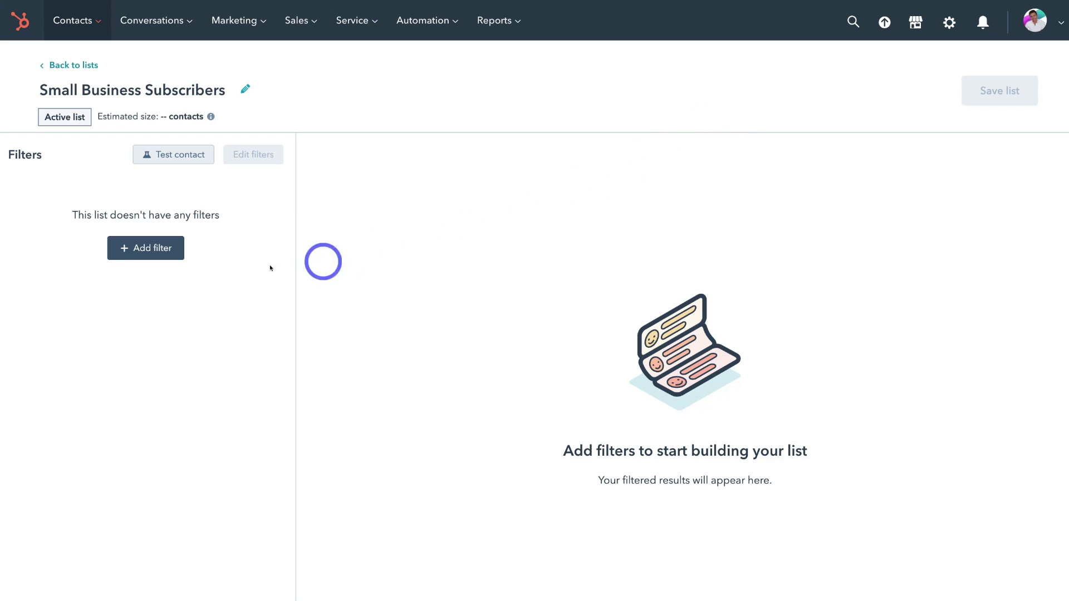
# Step: Start adding a filter to the list and examine which contact properties are available as filter criteria
pyautogui.click(135, 248)
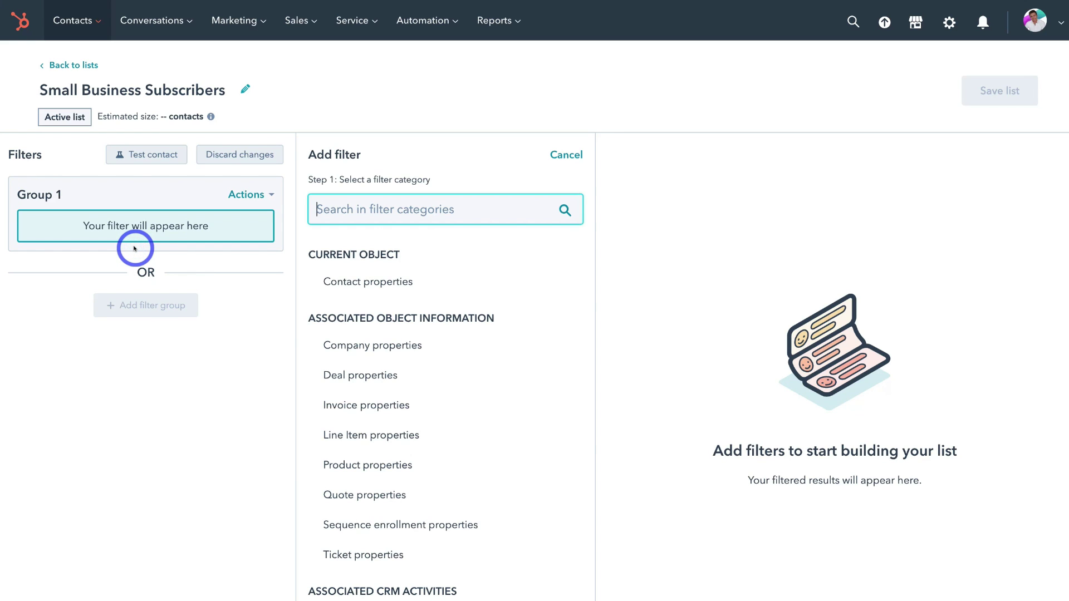
pyautogui.click(365, 281)
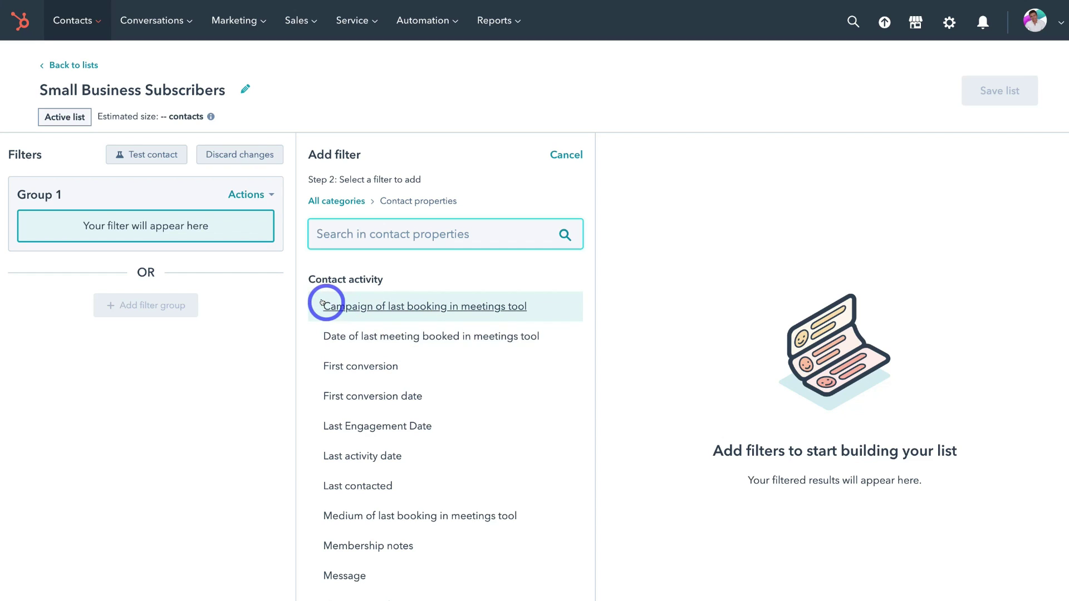
pyautogui.scroll(-1, 383, 323)
pyautogui.scroll(-10, 383, 322)
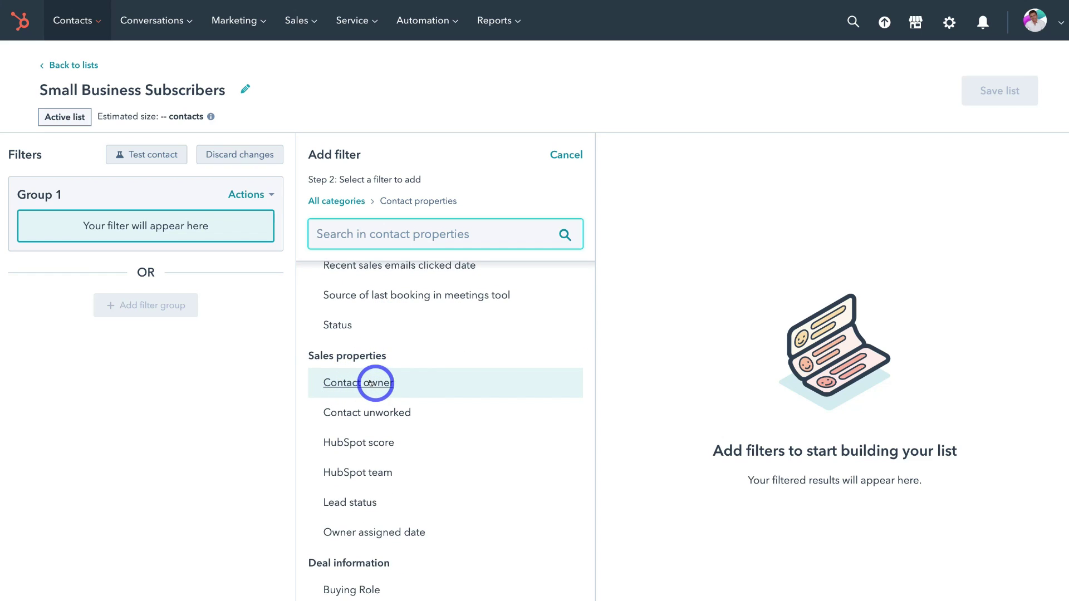
pyautogui.scroll(-2, 371, 383)
pyautogui.scroll(-4, 371, 383)
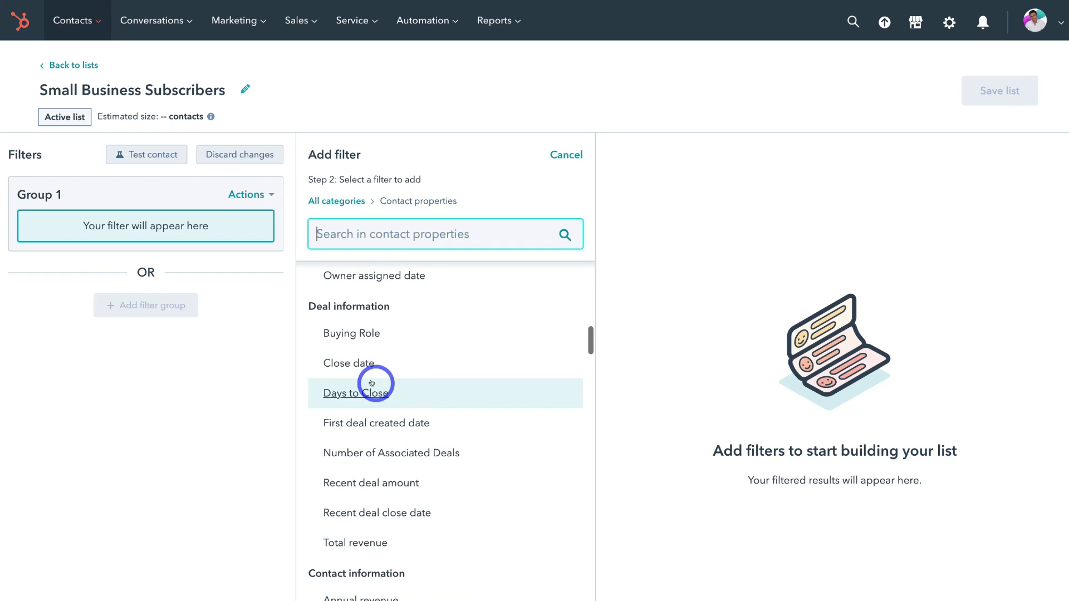
pyautogui.scroll(-10, 372, 383)
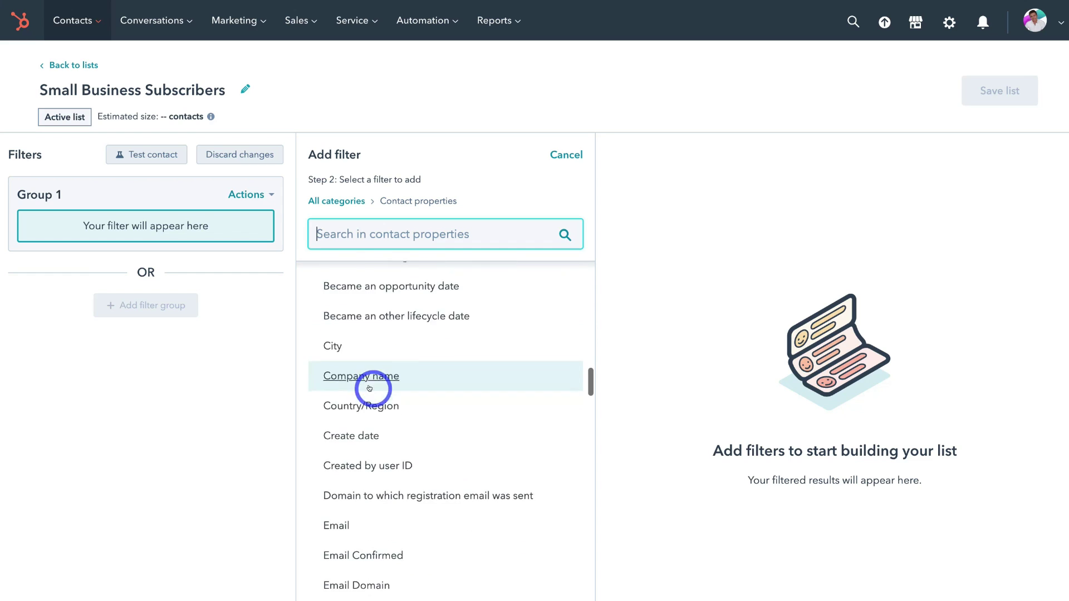
pyautogui.scroll(-3, 369, 389)
pyautogui.scroll(3, 367, 388)
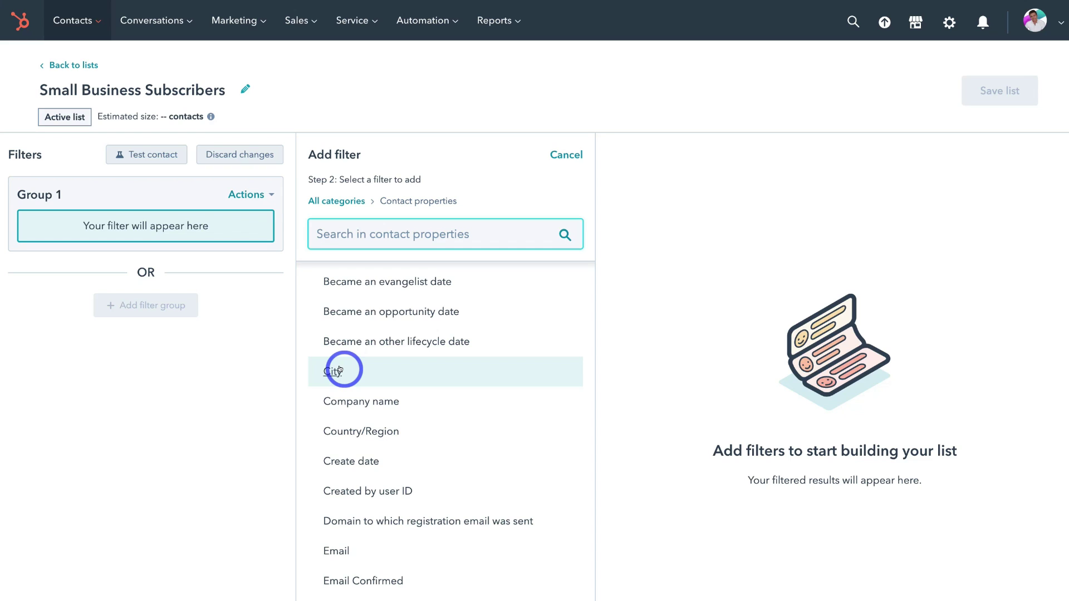
pyautogui.scroll(-9, 339, 369)
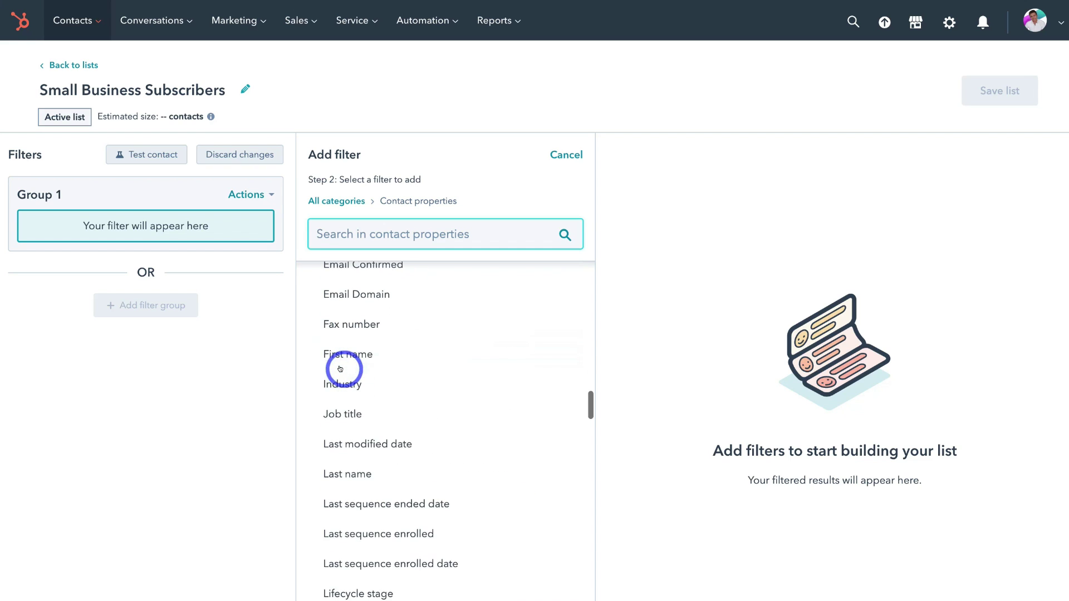
pyautogui.scroll(-10, 340, 369)
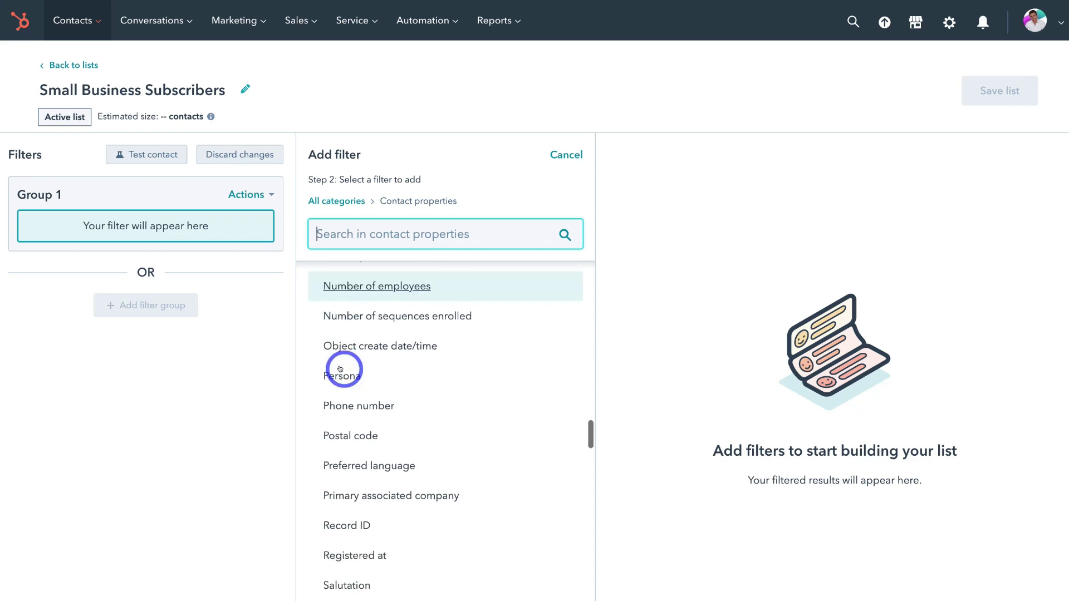
pyautogui.scroll(-3, 341, 334)
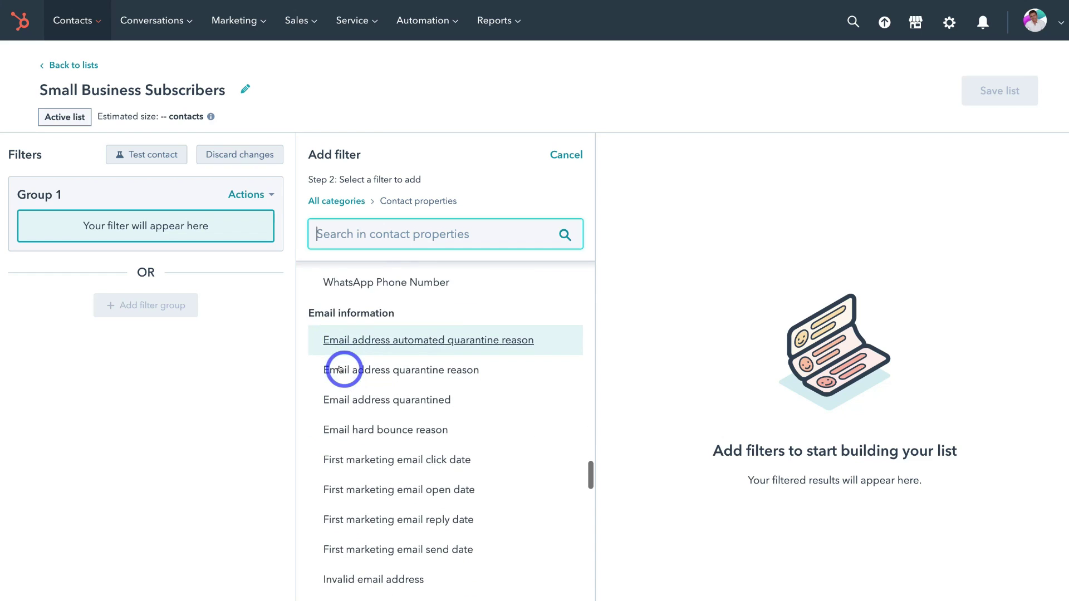
pyautogui.scroll(8, 412, 434)
pyautogui.scroll(-2, 476, 502)
pyautogui.scroll(-2, 476, 503)
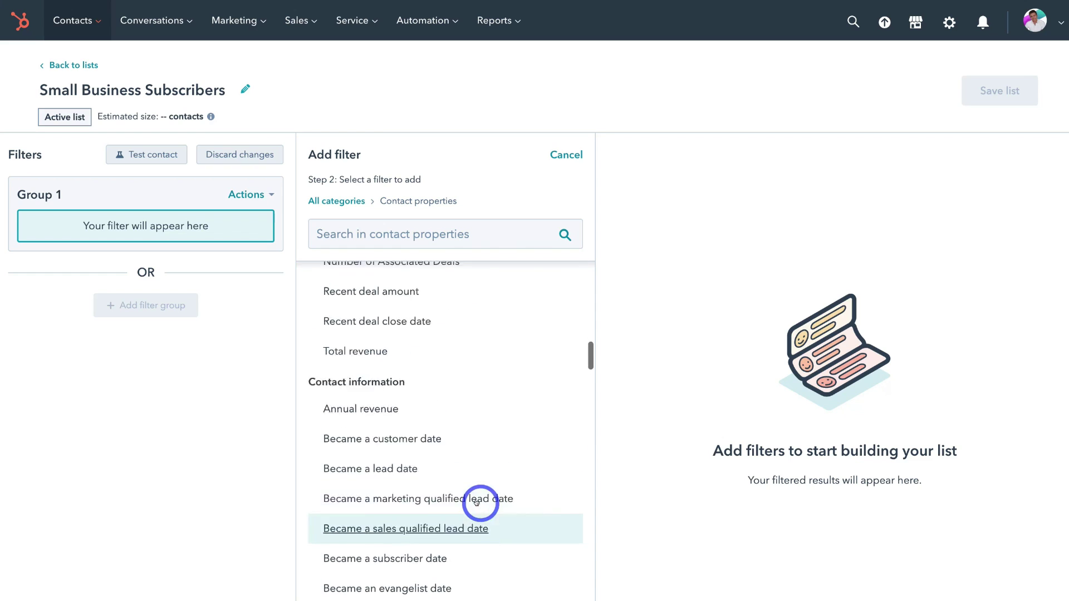
pyautogui.scroll(4, 476, 502)
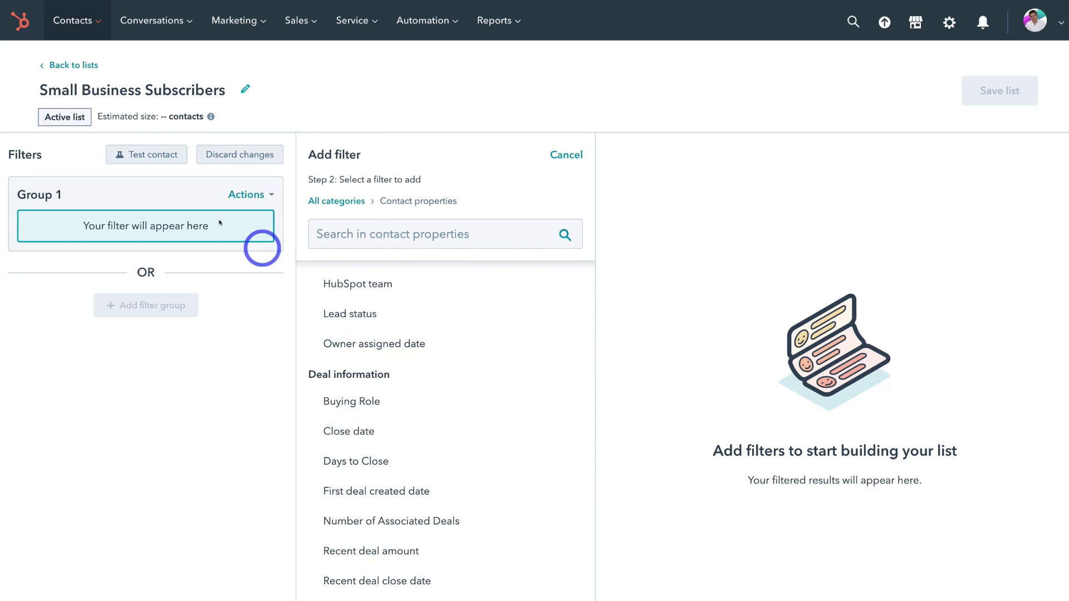
# Step: Leave the list setup for the contacts overview and open the landing pages area of the marketing tools
pyautogui.click(73, 23)
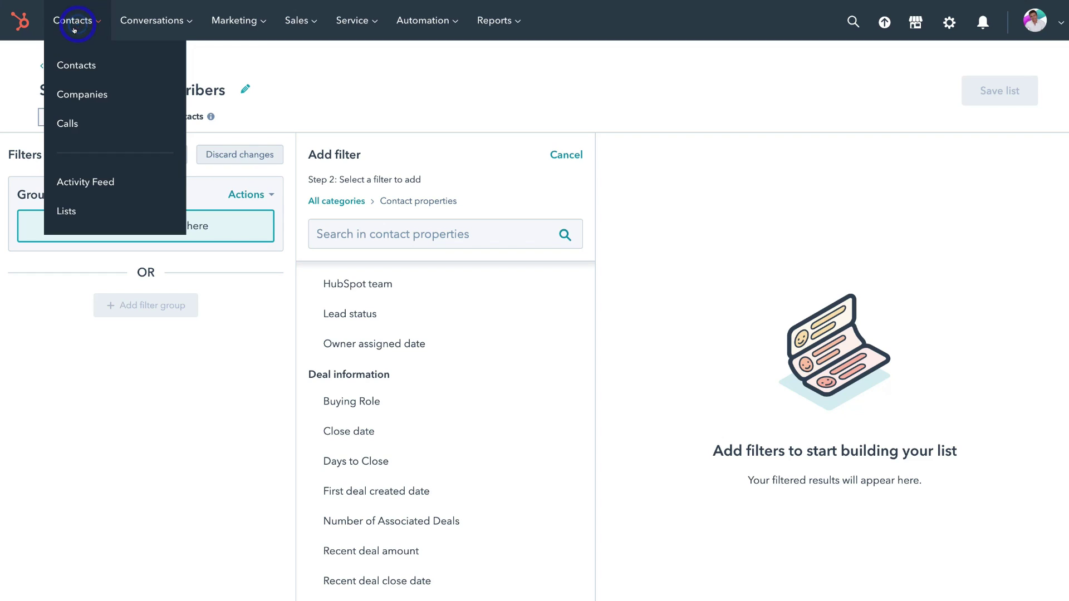
pyautogui.click(74, 64)
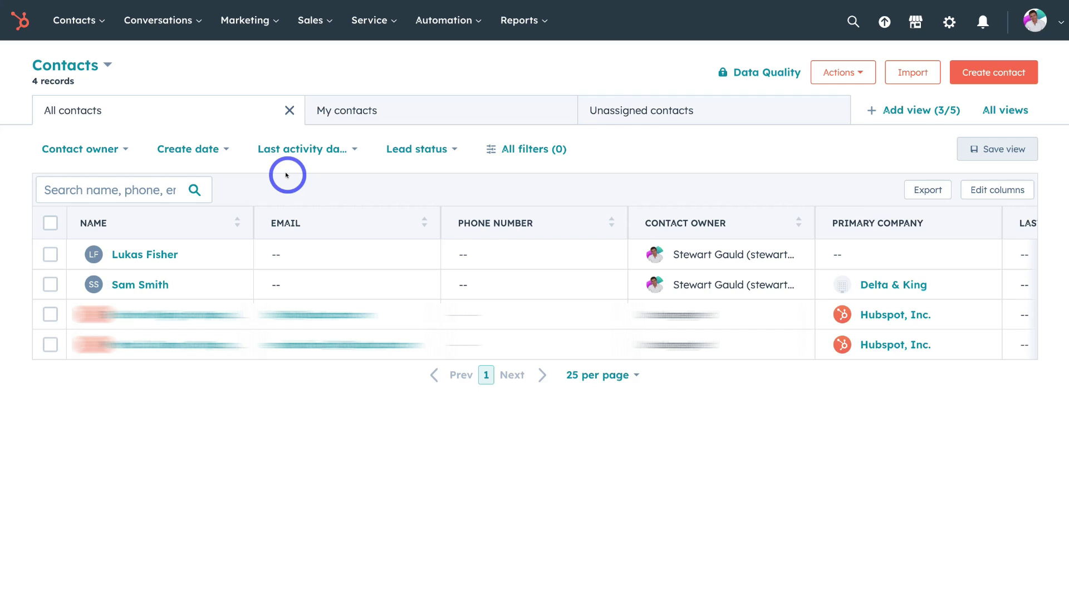
pyautogui.click(254, 22)
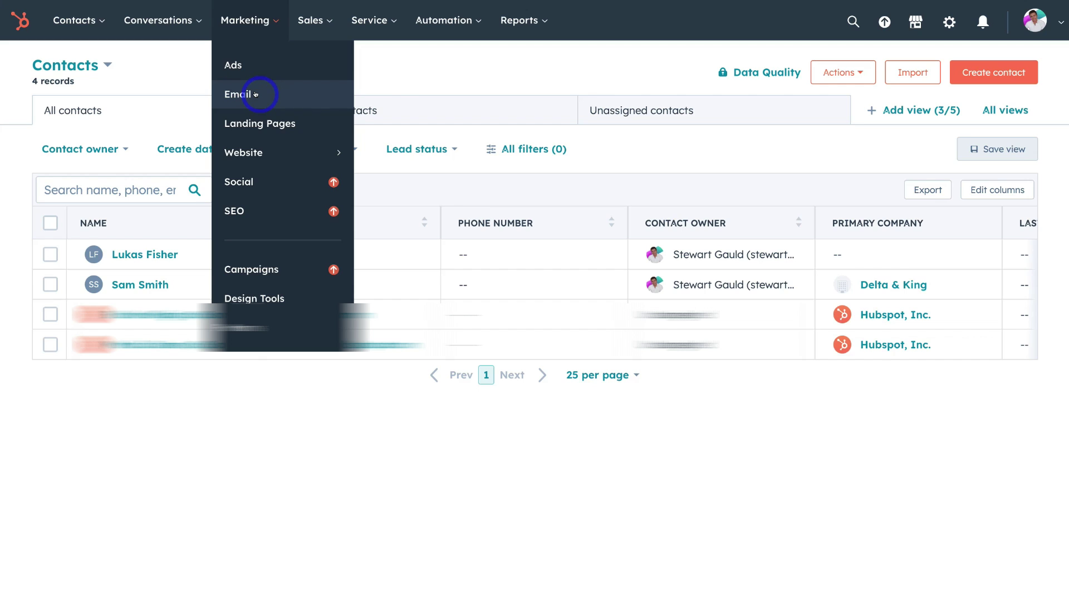
pyautogui.click(286, 123)
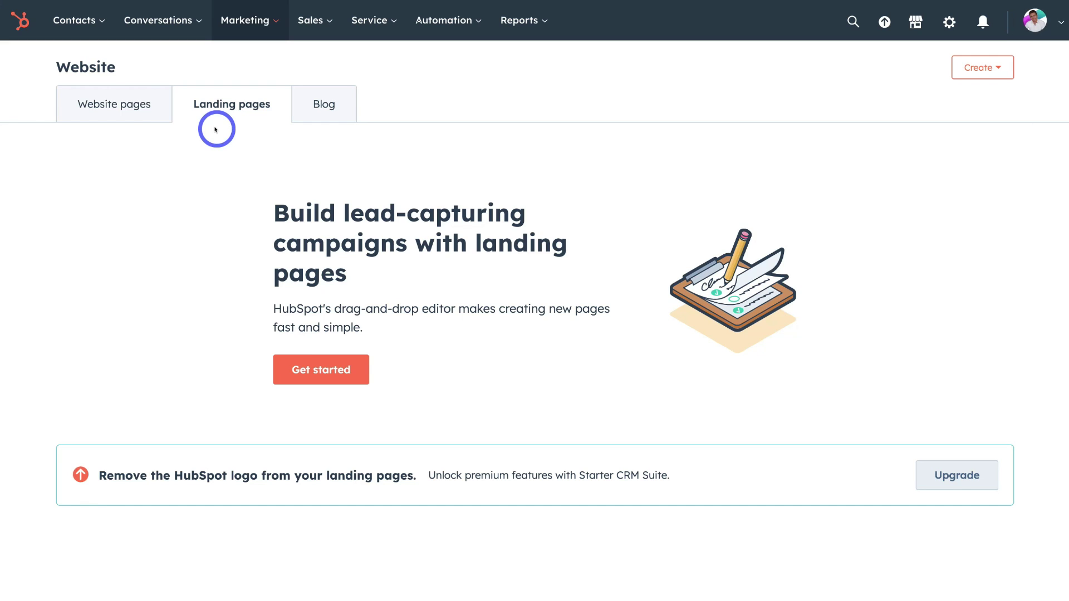
# Step: View the forms area of the marketing tools and move on to the marketing email area
pyautogui.click(250, 20)
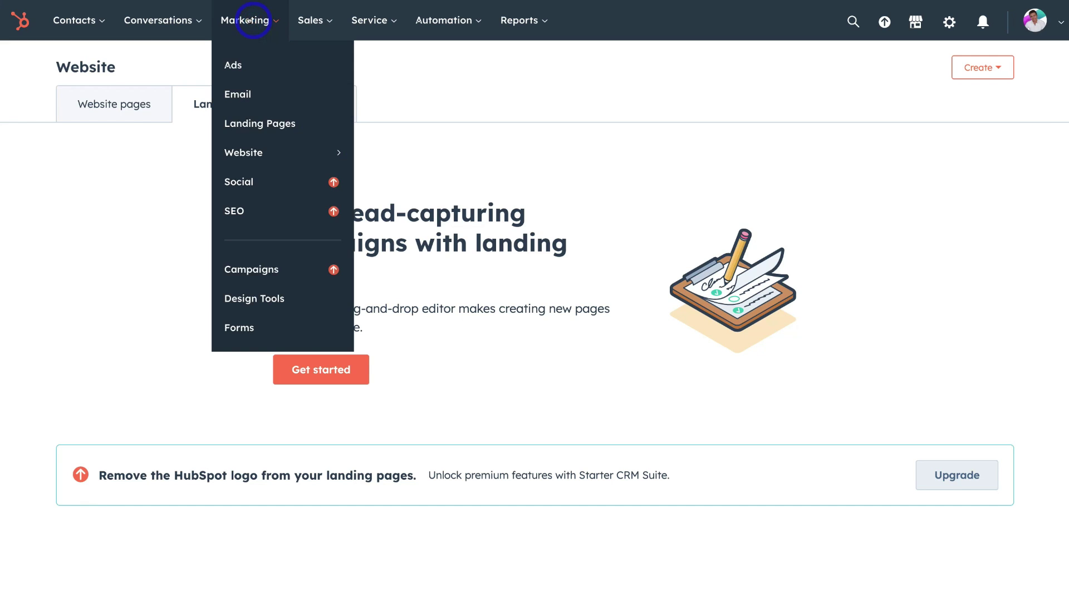
pyautogui.click(277, 325)
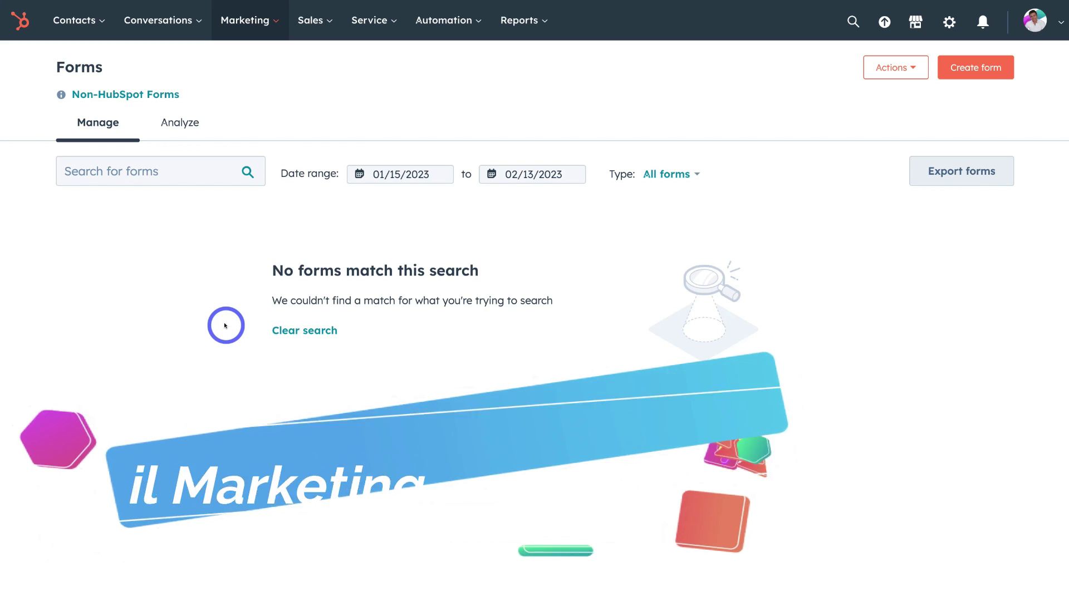
pyautogui.click(250, 20)
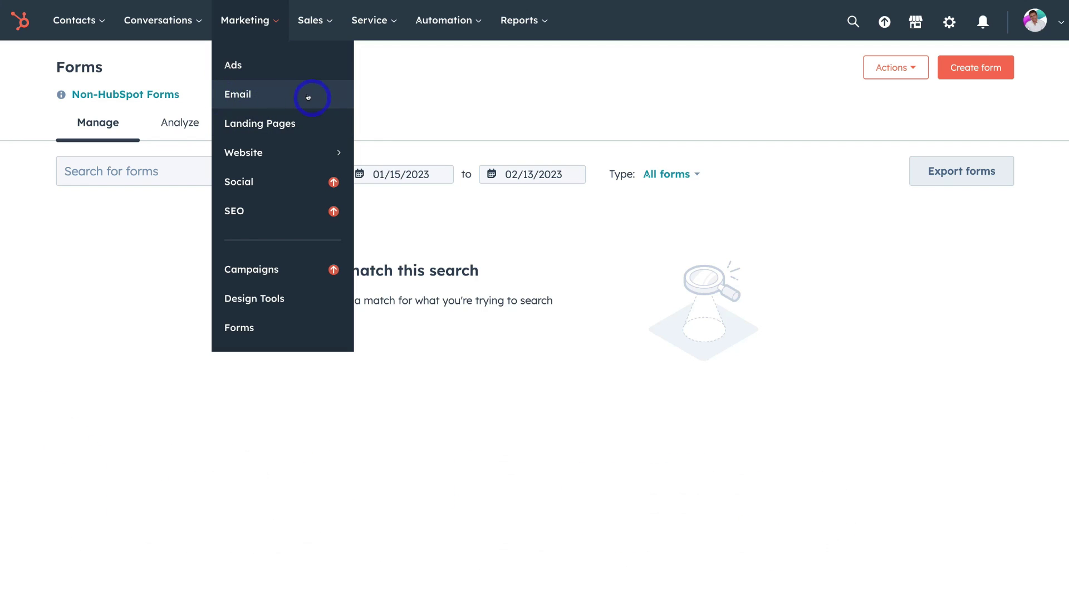
pyautogui.click(306, 95)
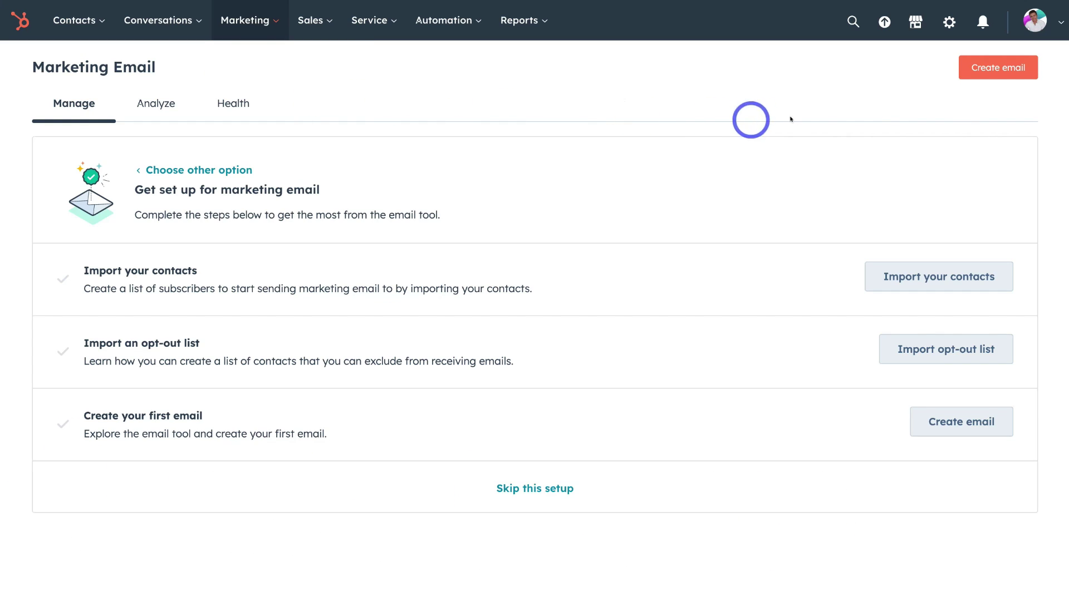
# Step: Create a regular marketing email based on the Welcome template
pyautogui.click(984, 68)
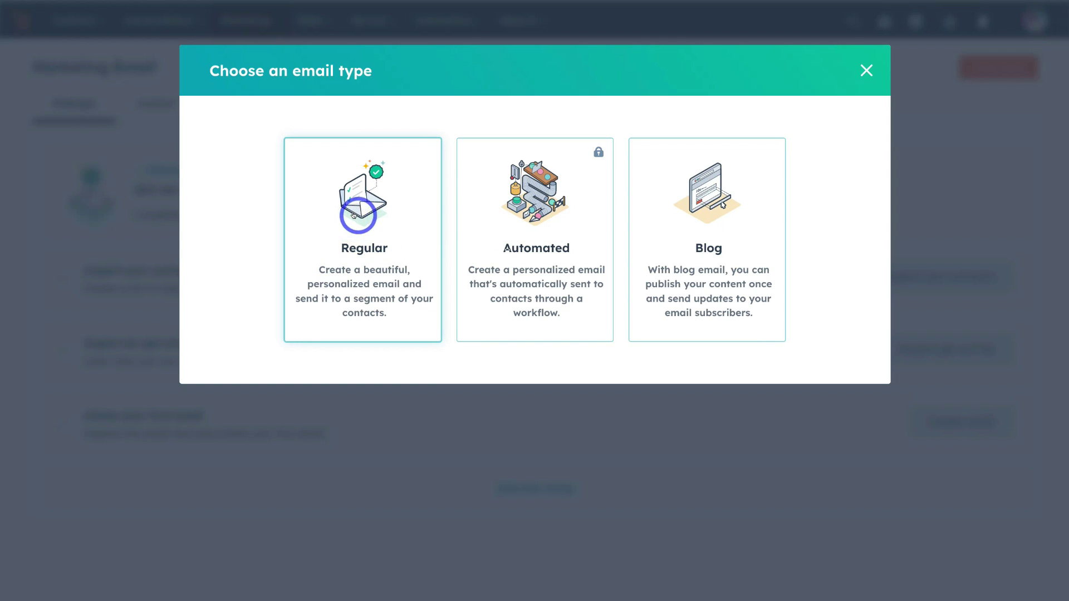
pyautogui.click(369, 239)
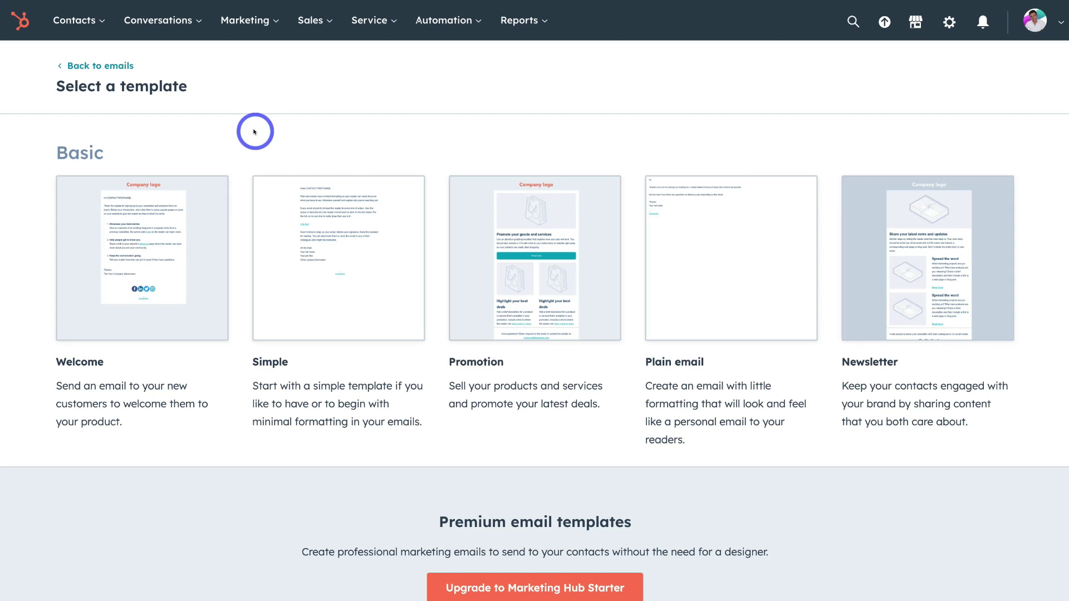
pyautogui.moveTo(167, 274)
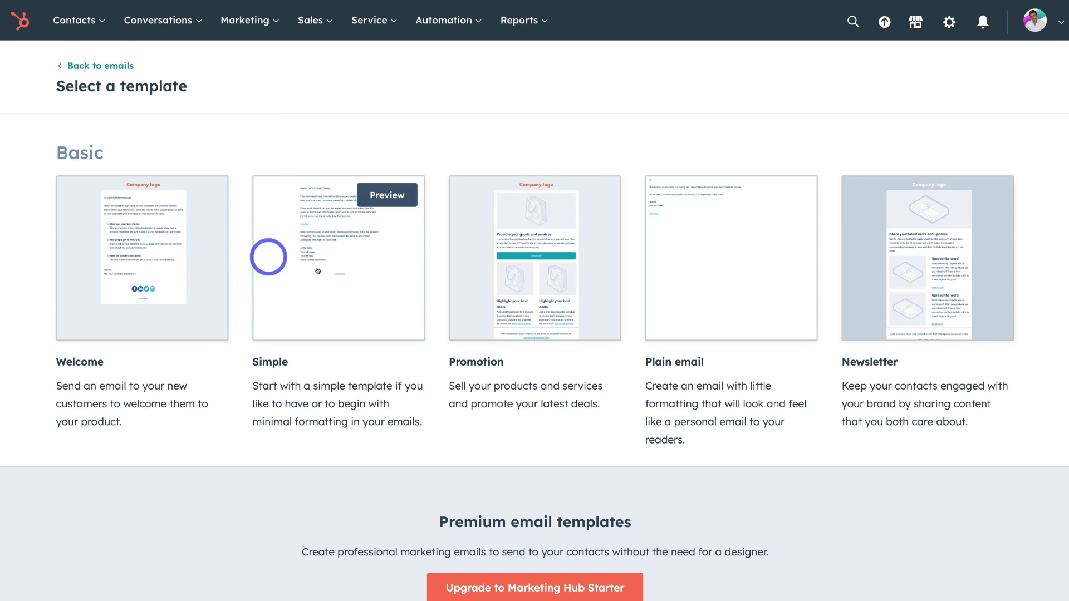
pyautogui.moveTo(530, 283)
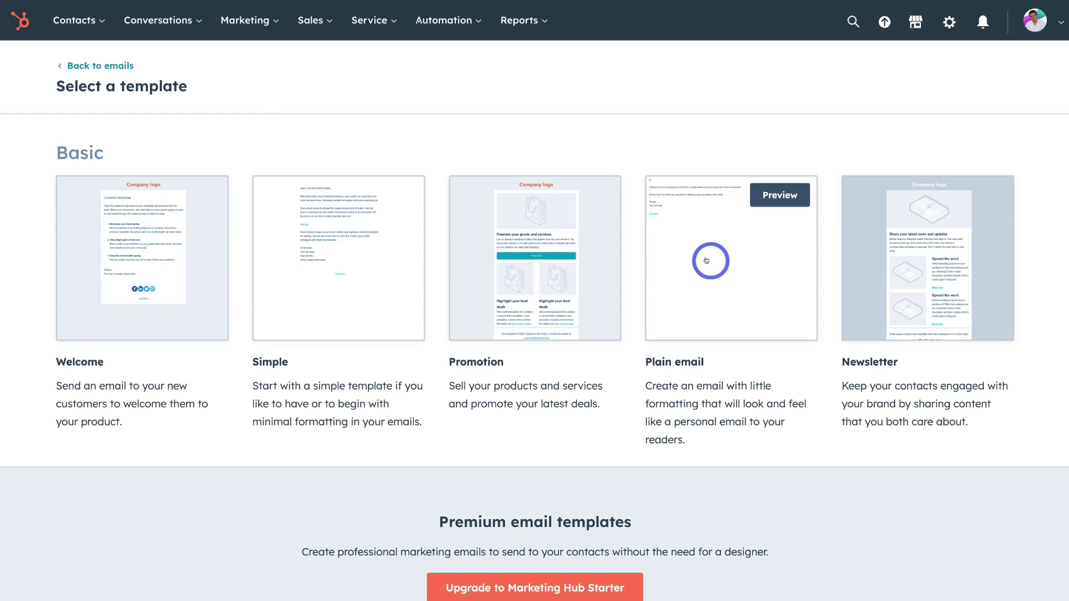
pyautogui.moveTo(723, 267)
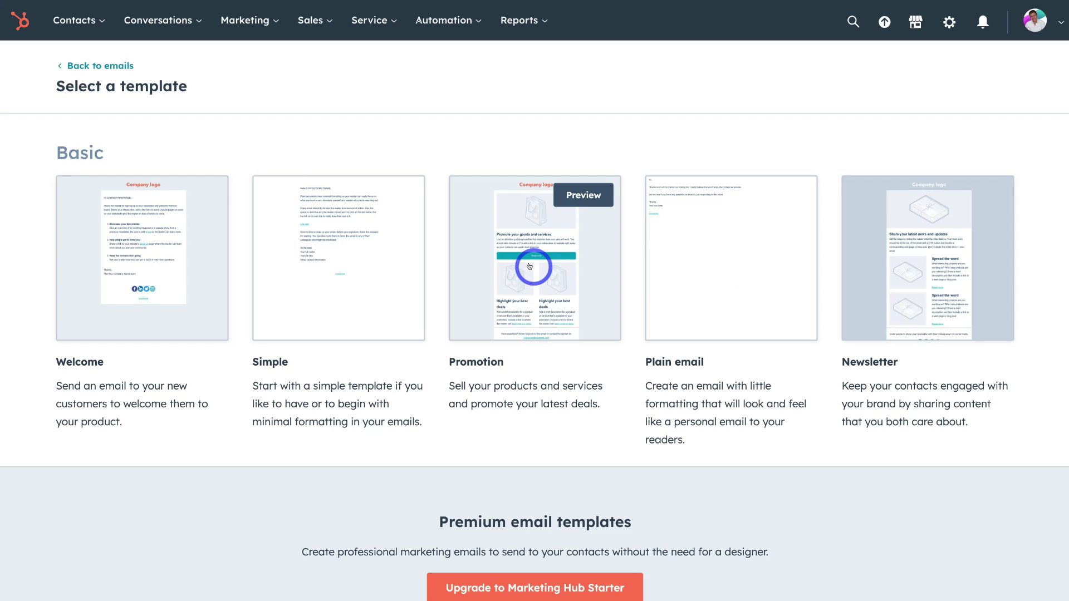
pyautogui.click(152, 270)
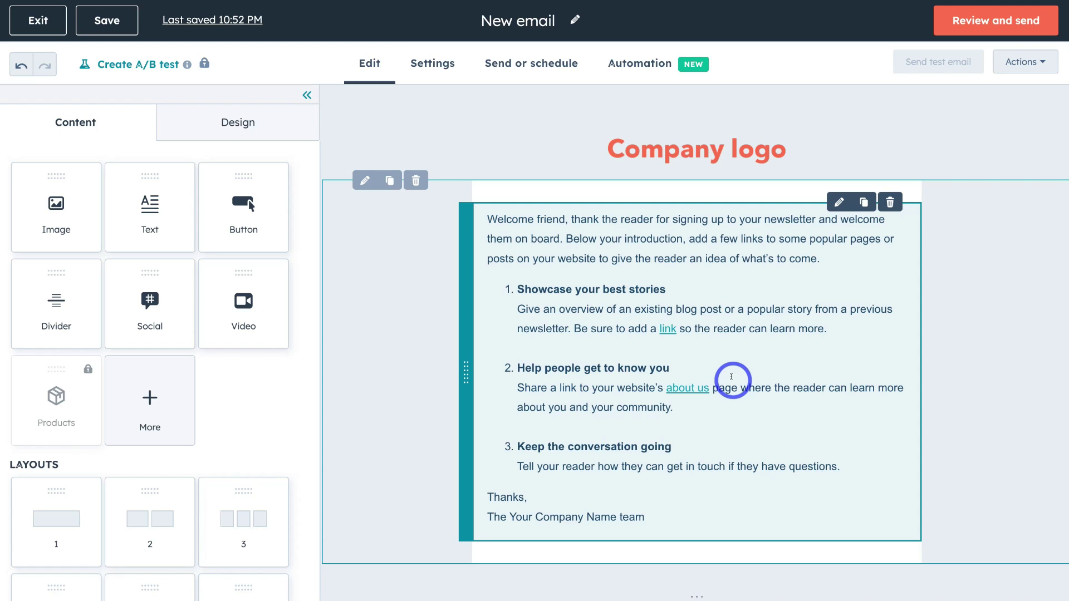
# Step: Rename the email as "Top 3 Business Growth Hacks"
pyautogui.click(574, 20)
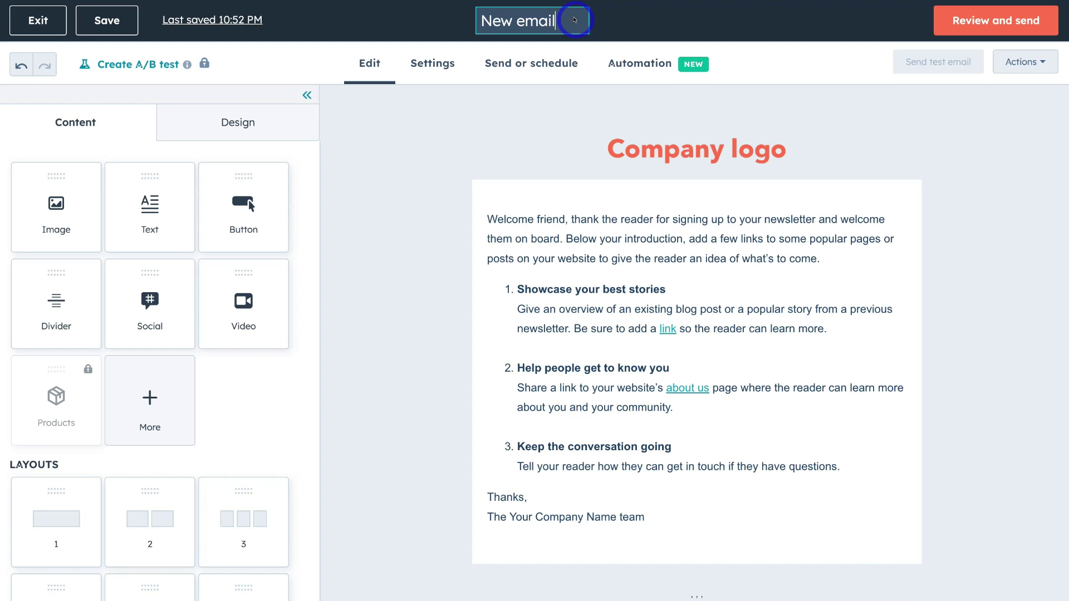
pyautogui.hotkey('ctrl', 'a')
pyautogui.write('Top 3 Business Growth Hacks')
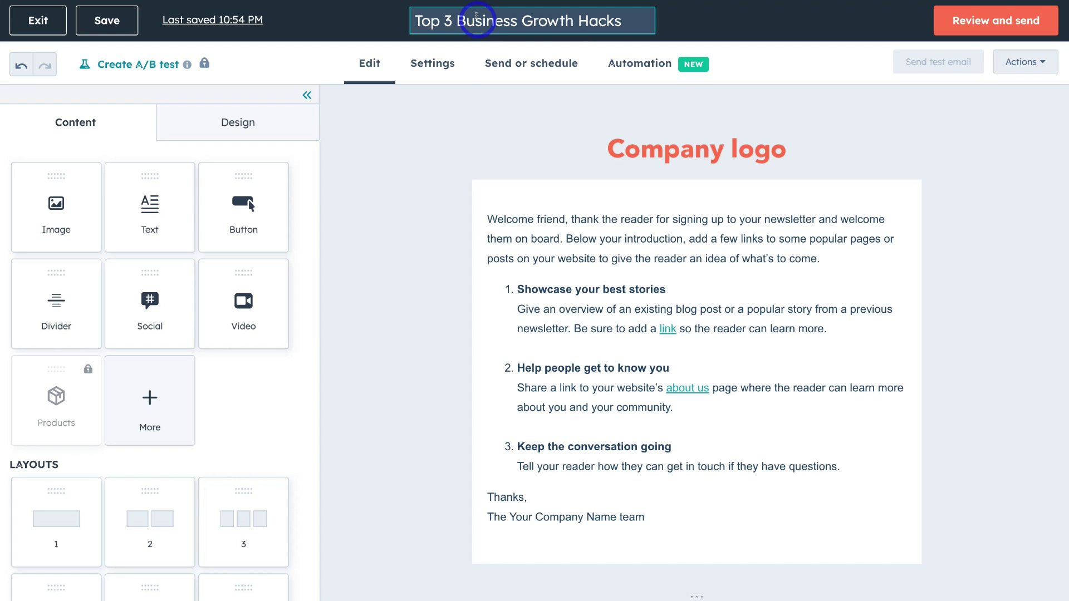
pyautogui.click(425, 116)
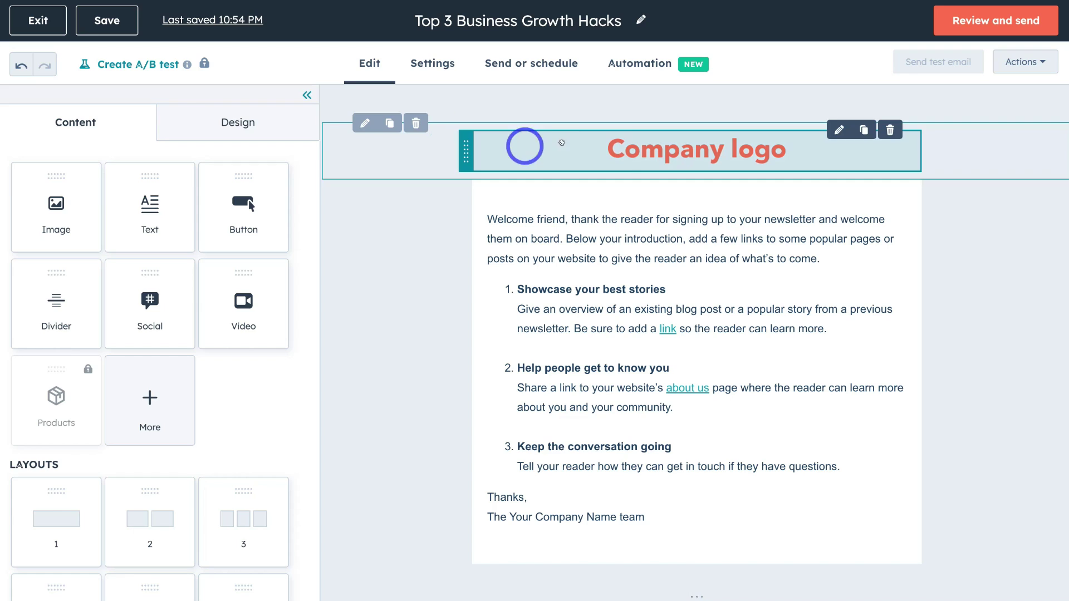
# Step: Replace the placeholder company logo in the email header with the uploaded image file "Stews Consulting Logo"
pyautogui.click(686, 150)
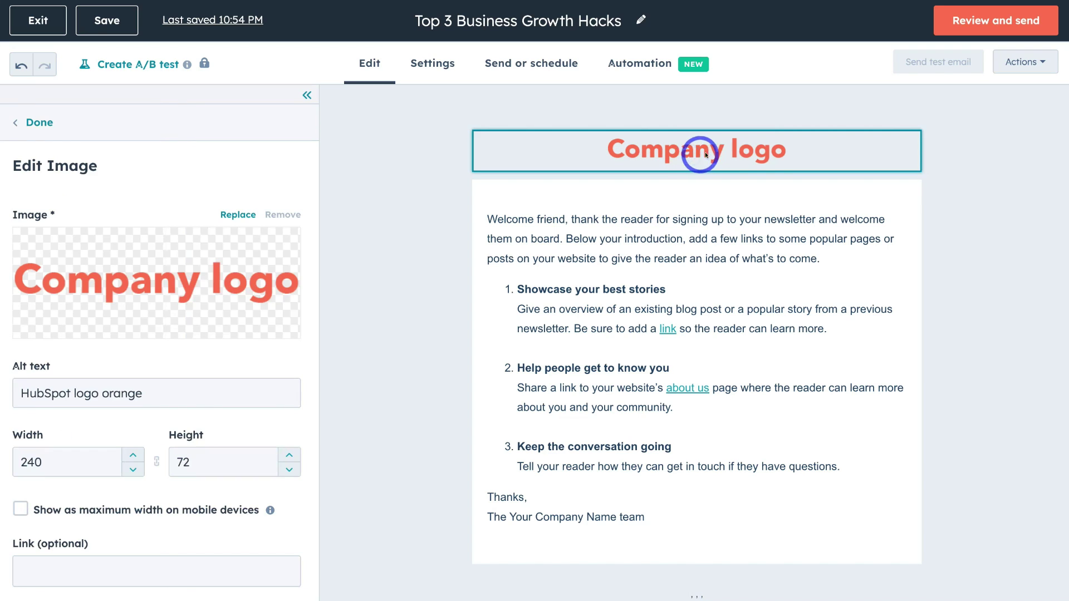
pyautogui.moveTo(165, 302)
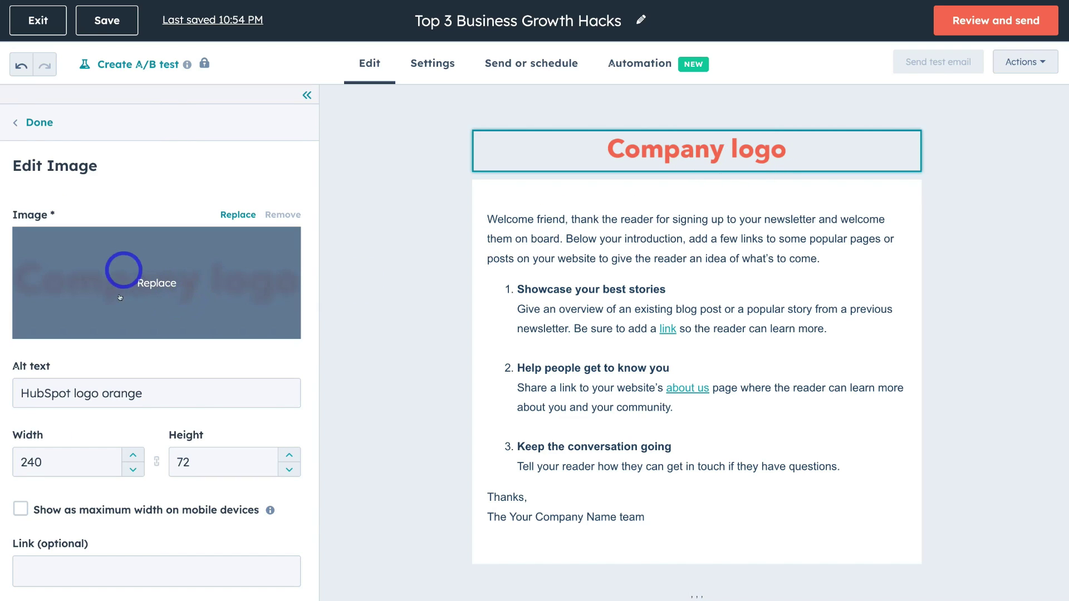
pyautogui.click(176, 284)
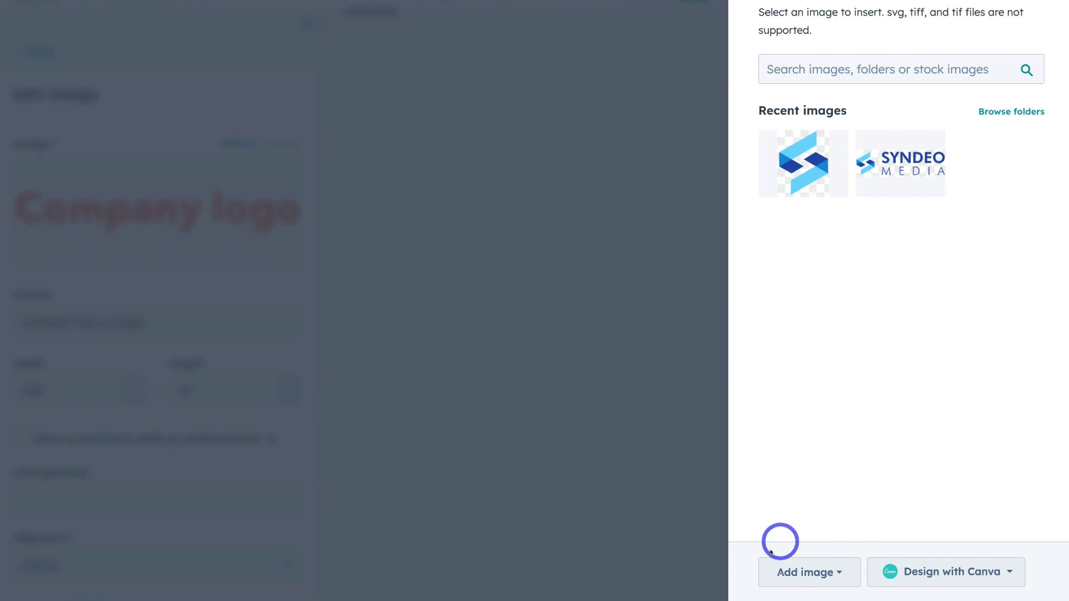
pyautogui.click(815, 573)
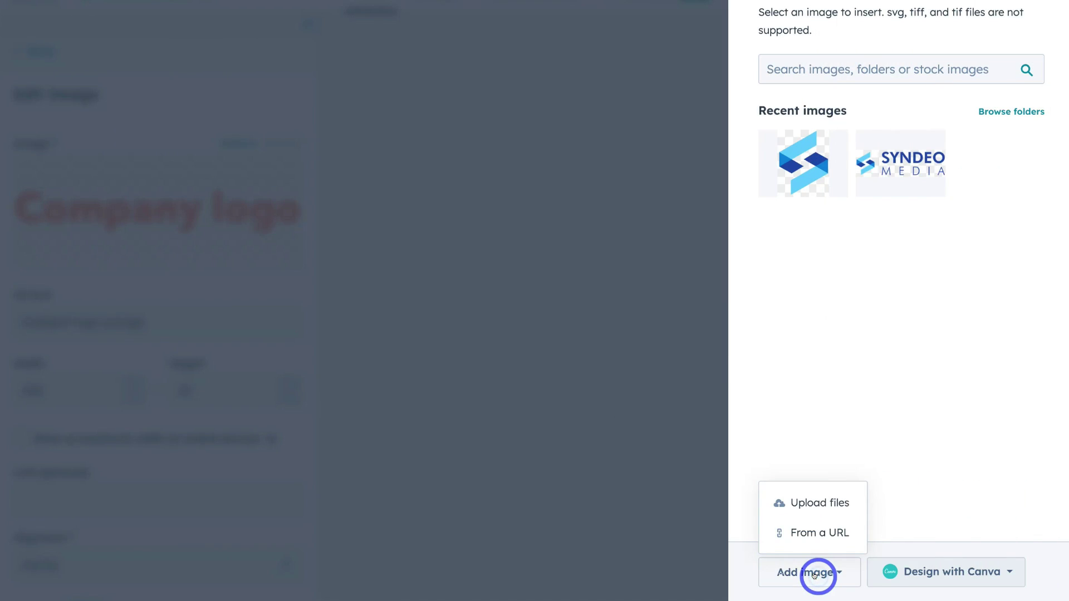
pyautogui.click(805, 501)
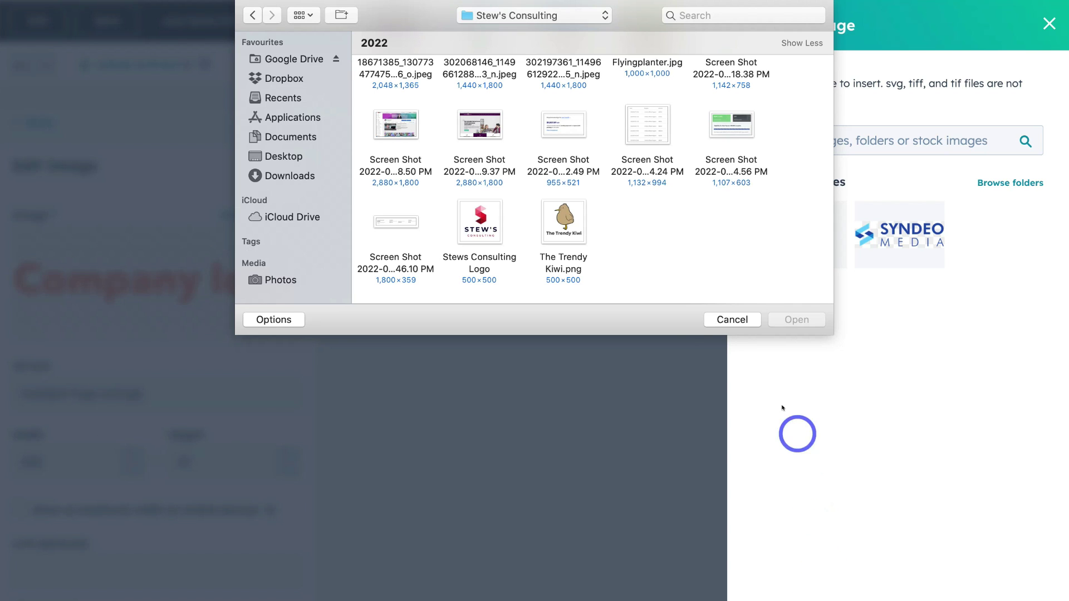
pyautogui.click(484, 157)
pyautogui.click(785, 319)
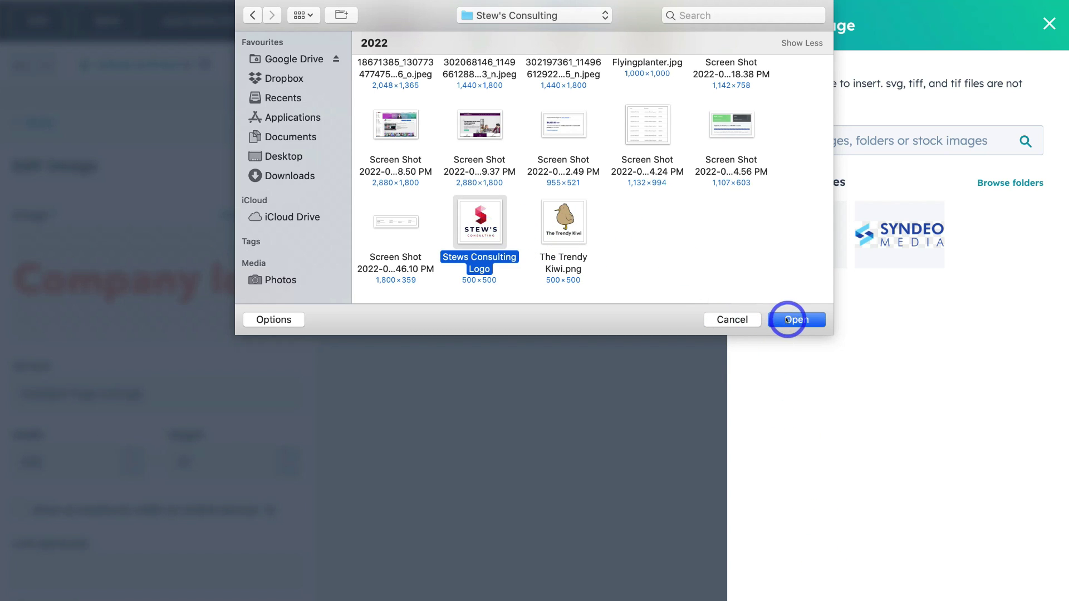
pyautogui.click(802, 240)
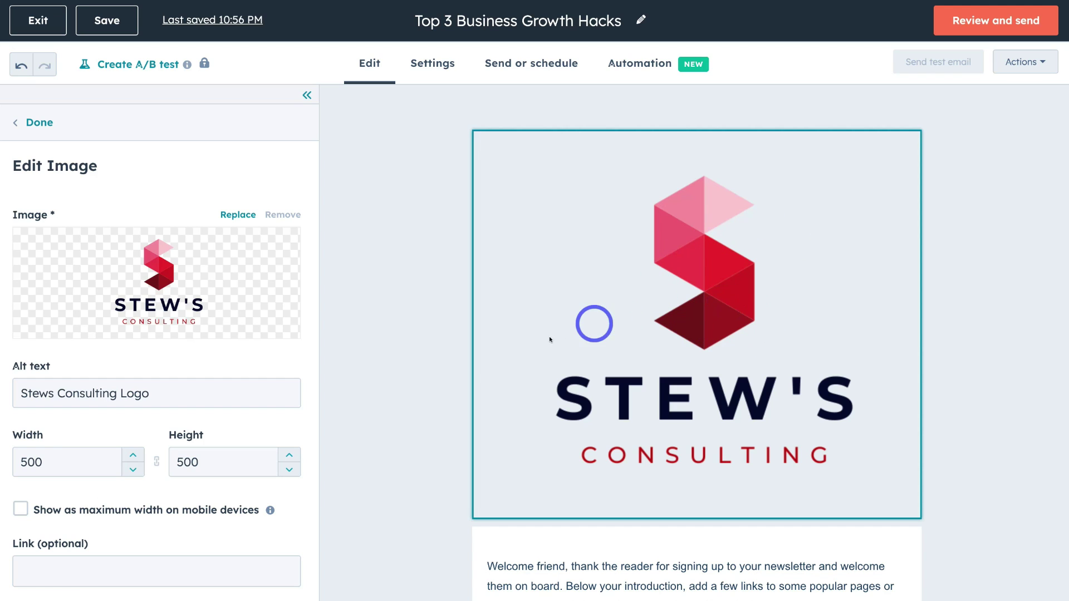
# Step: Set the header logo's width to 200, keeping its proportions, and finish editing the image
pyautogui.scroll(-2, 154, 394)
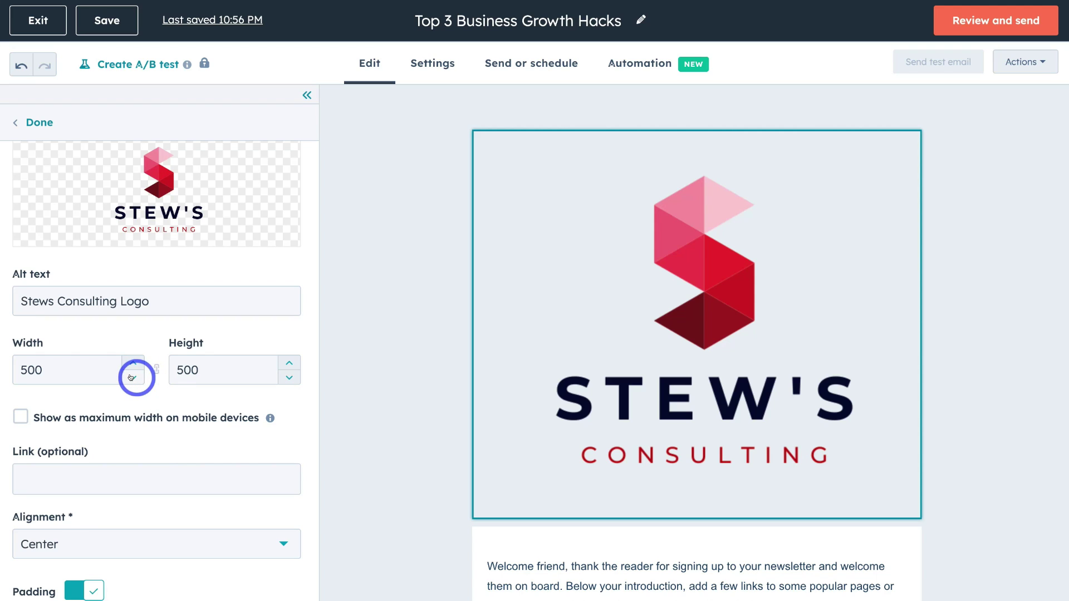
pyautogui.click(132, 377)
pyautogui.click(132, 377)
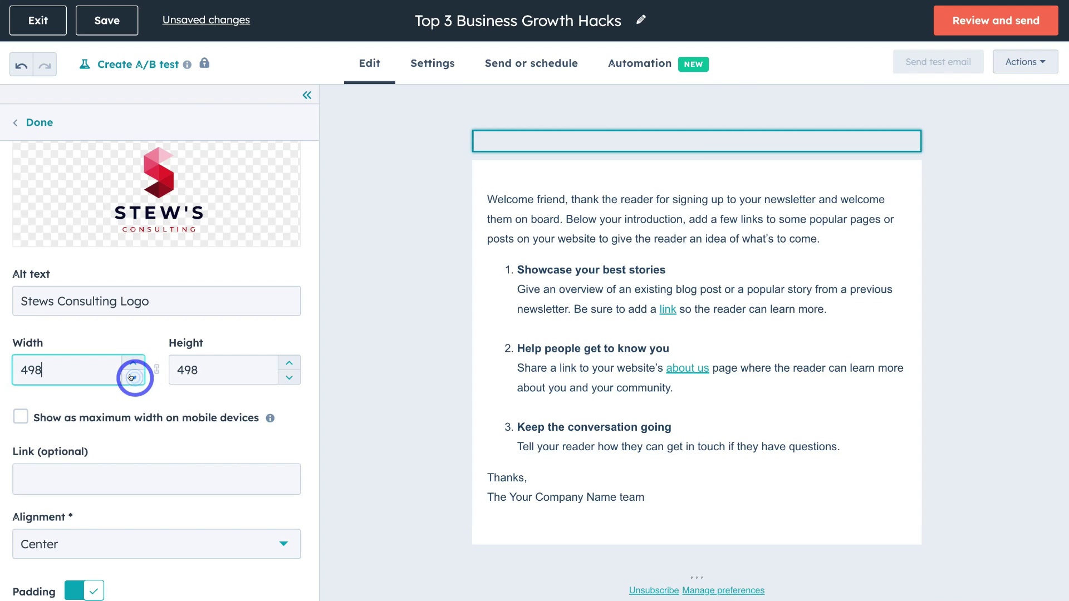
pyautogui.click(132, 377)
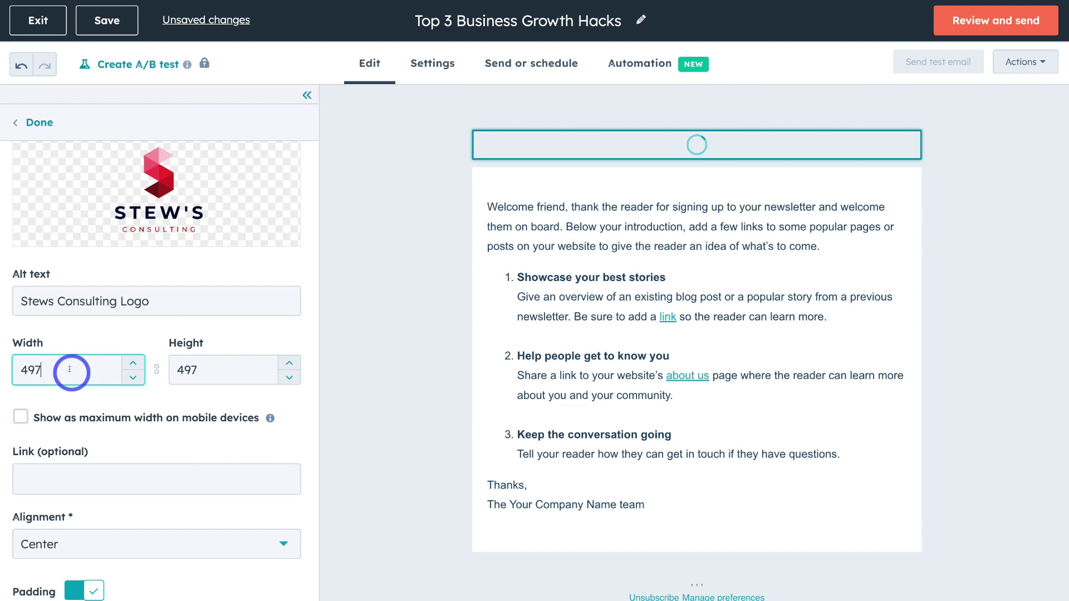
pyautogui.moveTo(72, 371); pyautogui.dragTo(17, 367)
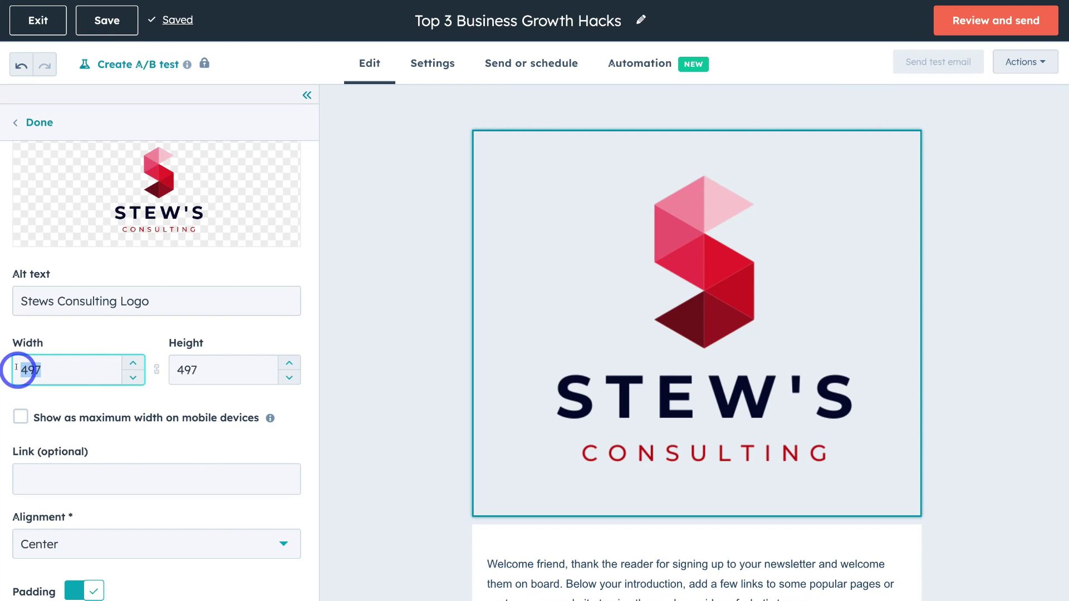
pyautogui.write('200')
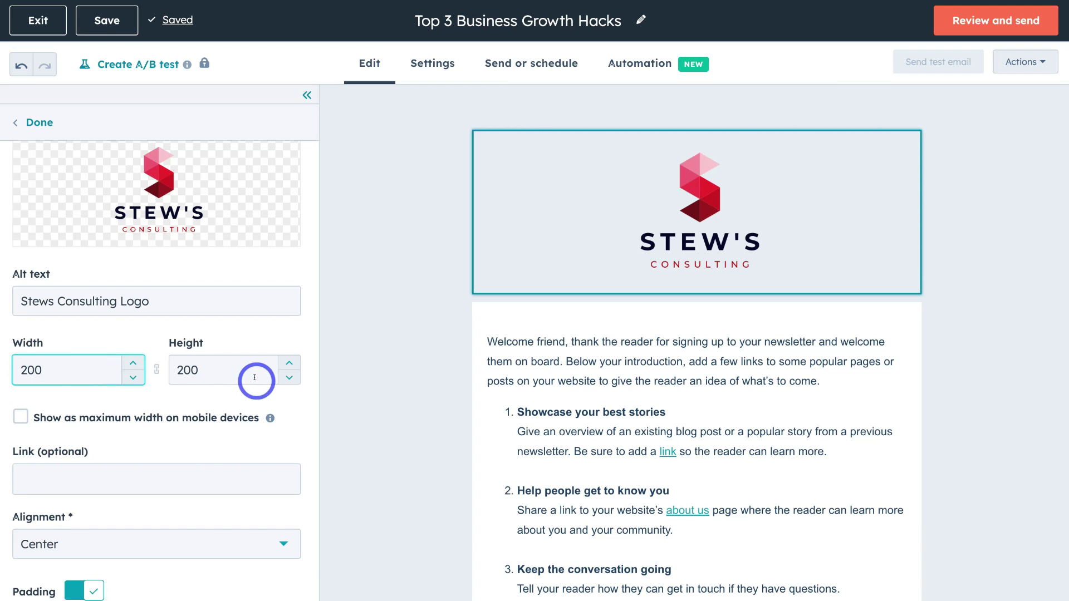
pyautogui.scroll(-2, 255, 381)
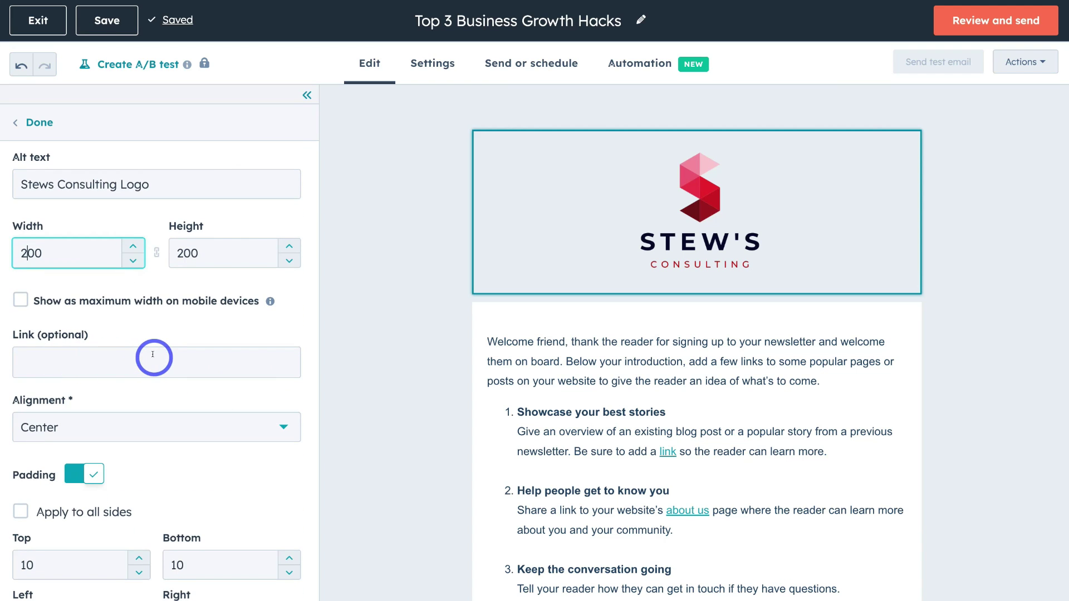
pyautogui.scroll(-1, 153, 354)
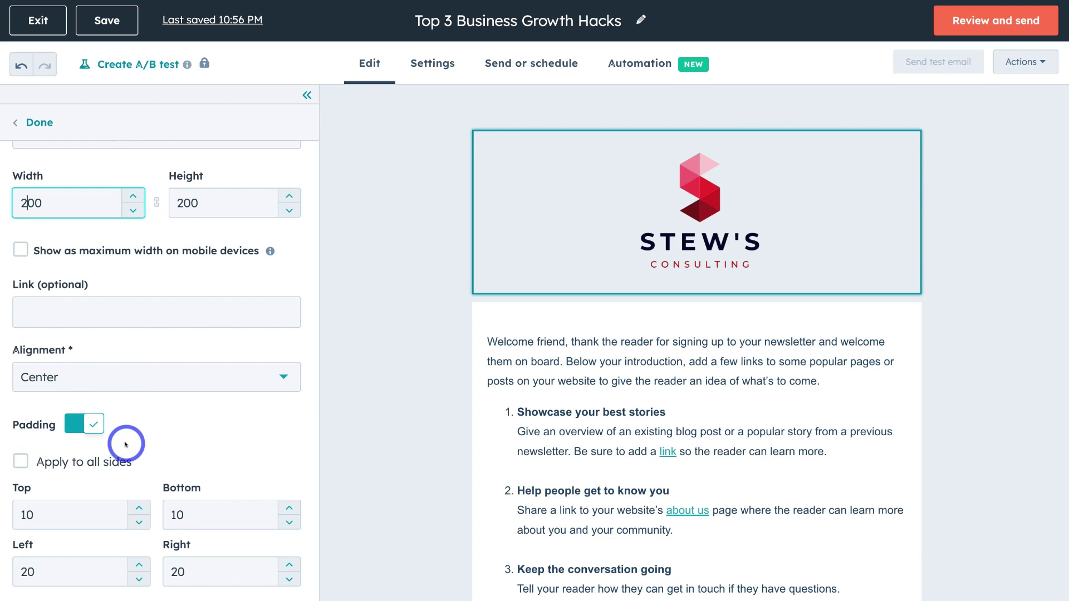
pyautogui.click(32, 118)
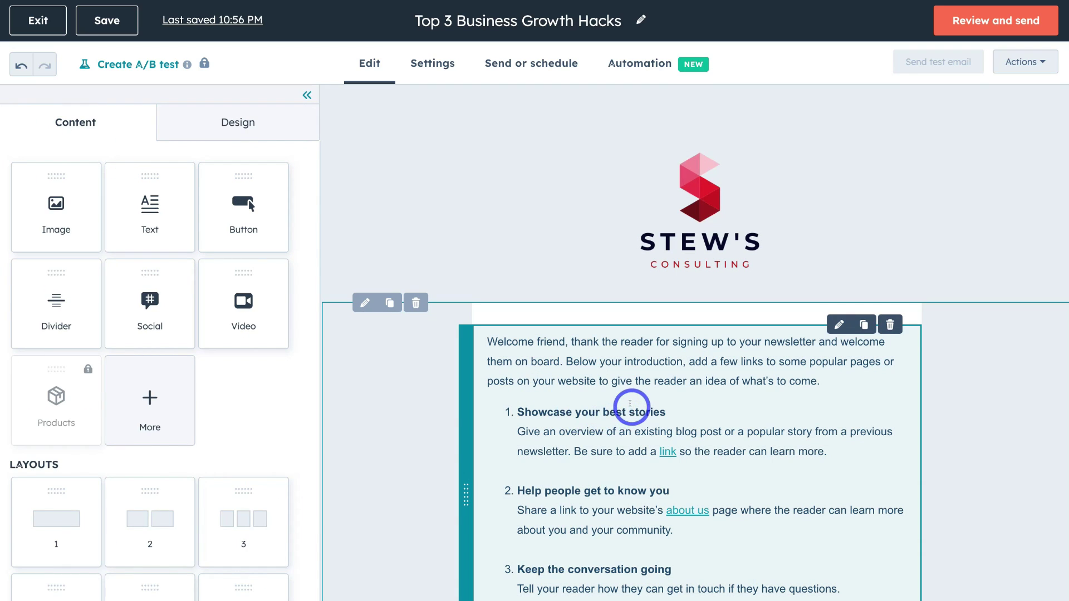
# Step: Replace the email's body text with three lorem ipsum paragraphs labelled Tip #1, Tip #2 and Tip #3, and make the labels bold
pyautogui.click(632, 407)
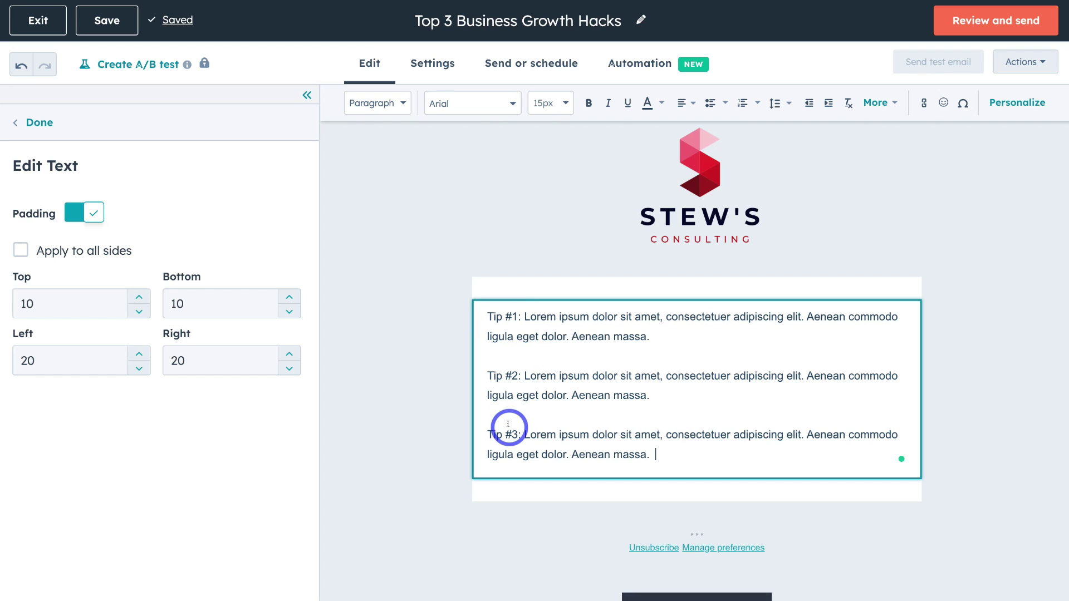
pyautogui.moveTo(498, 311); pyautogui.dragTo(486, 311)
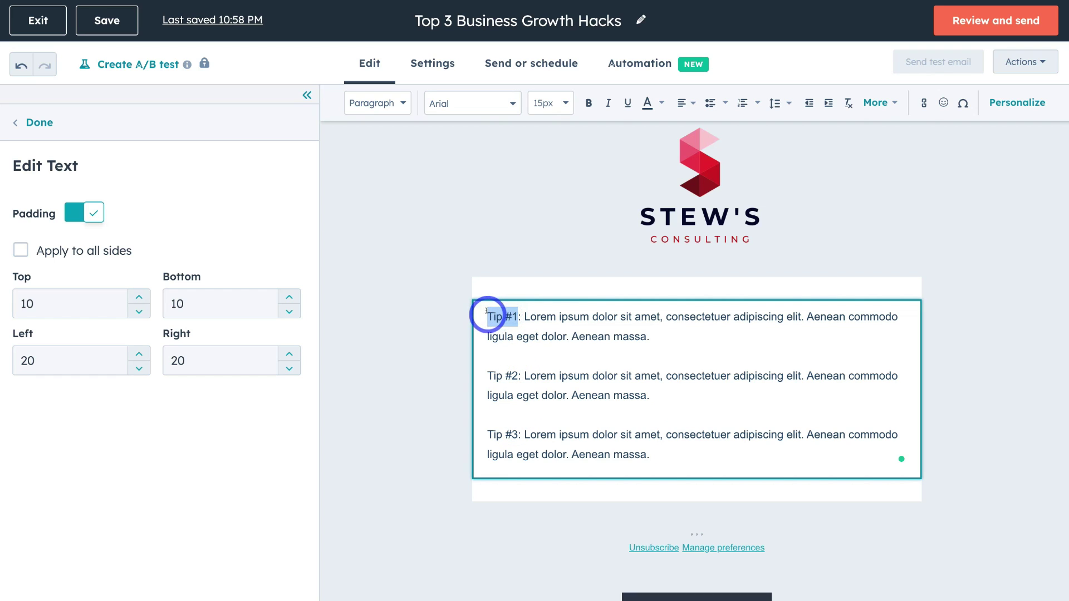
pyautogui.click(581, 104)
pyautogui.moveTo(517, 377); pyautogui.dragTo(485, 376)
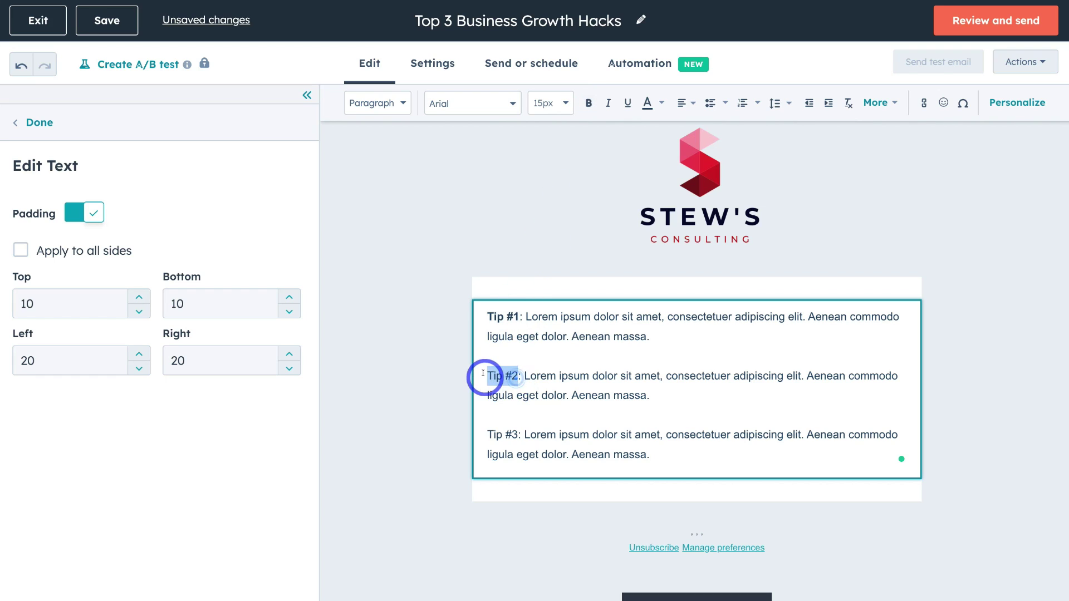
pyautogui.click(589, 102)
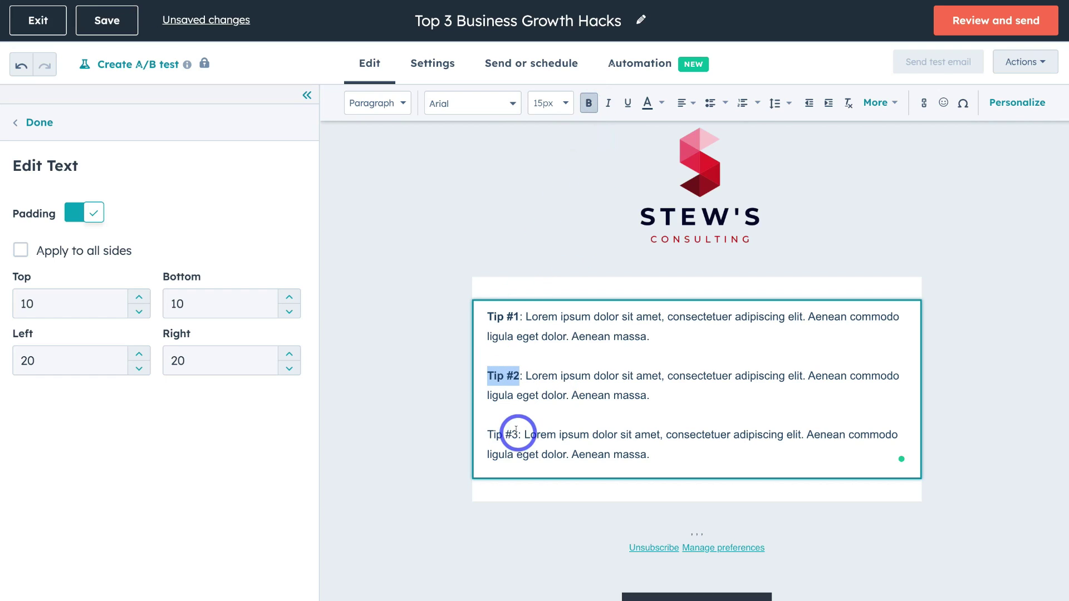
pyautogui.moveTo(511, 435); pyautogui.dragTo(490, 438)
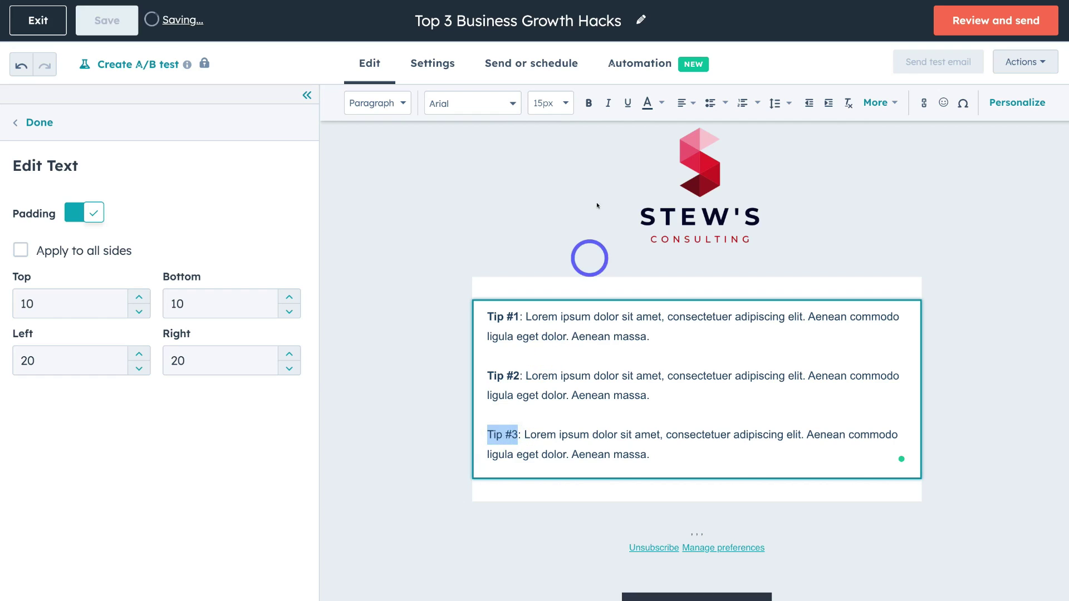
pyautogui.click(597, 103)
pyautogui.click(587, 103)
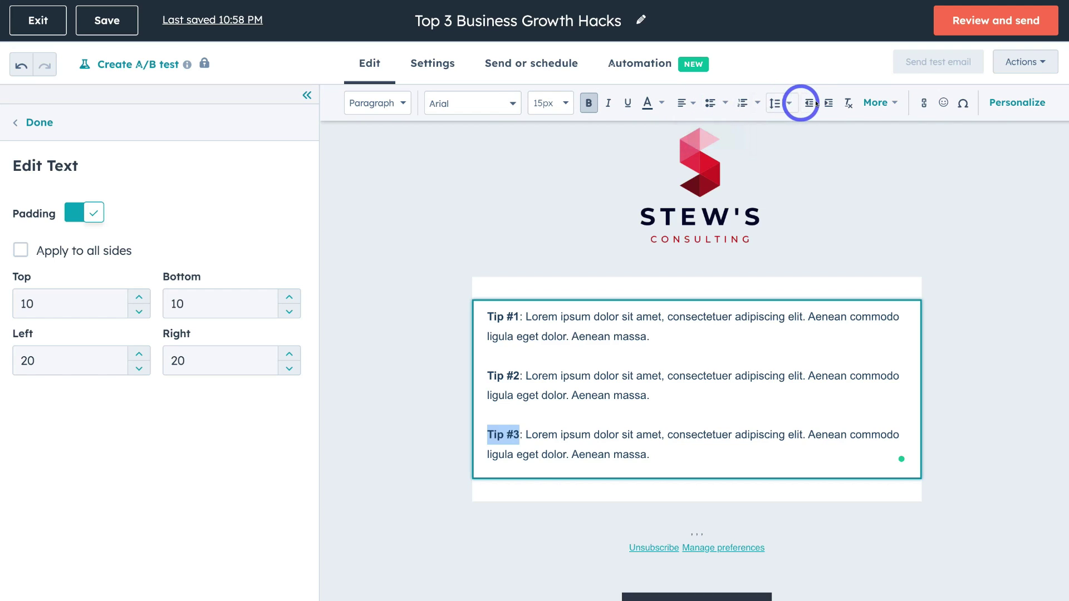
# Step: Add a text block above the tips and replace its placeholder content with the heading "Top 3 tips to grow your business!"
pyautogui.click(890, 101)
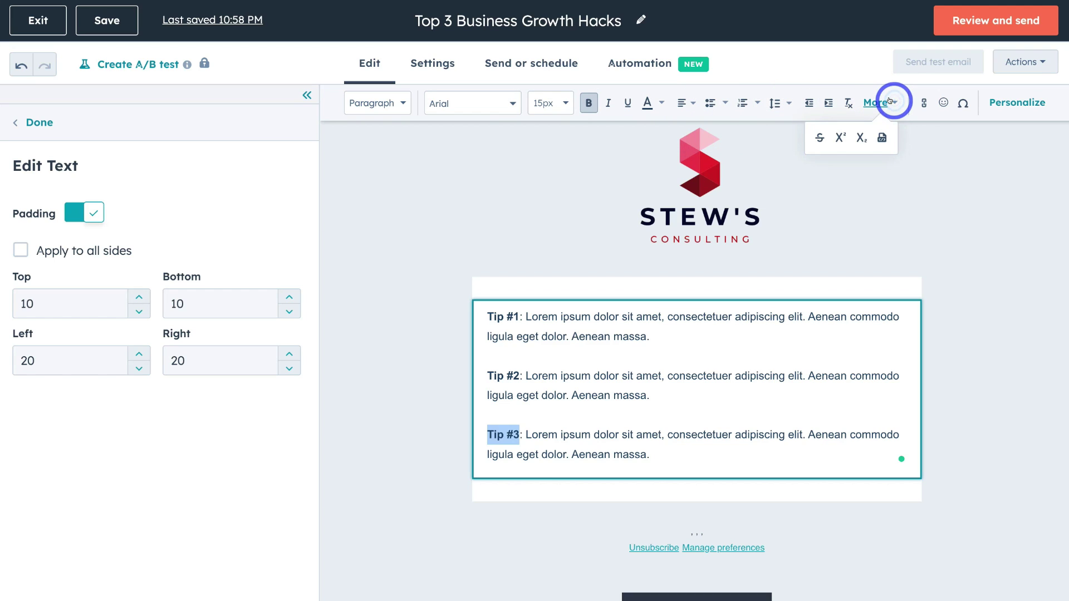
pyautogui.click(951, 158)
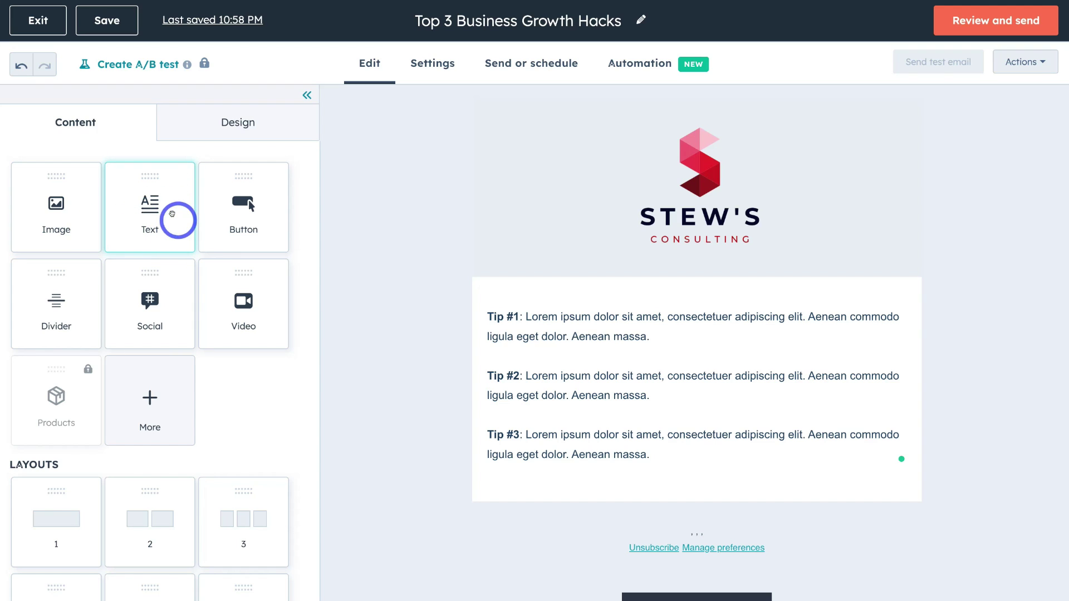
pyautogui.moveTo(172, 214); pyautogui.dragTo(599, 296)
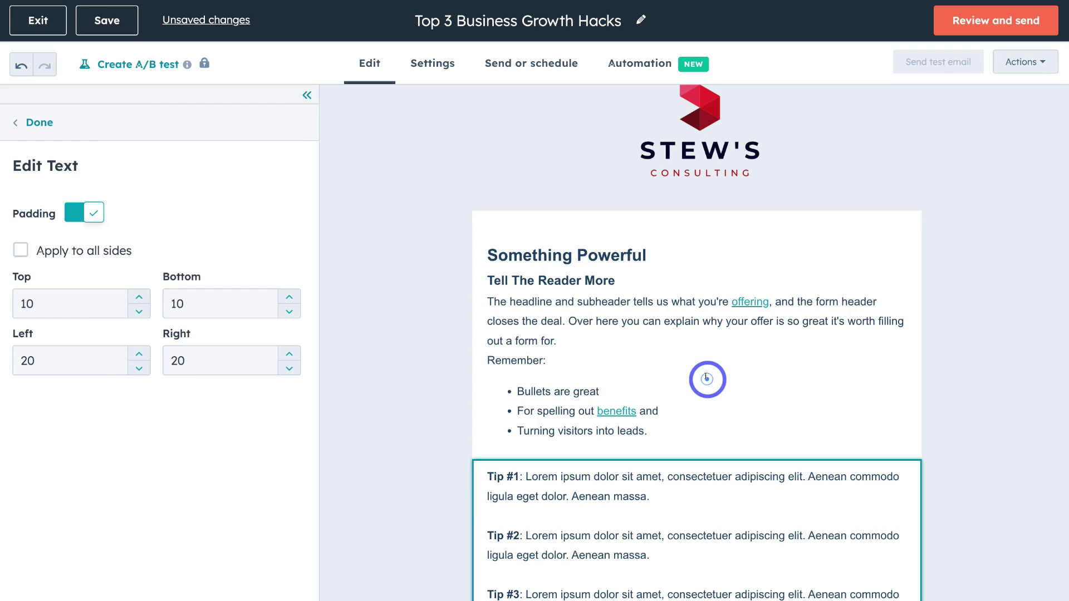
pyautogui.moveTo(672, 435); pyautogui.dragTo(482, 282)
pyautogui.press('BackSpace')
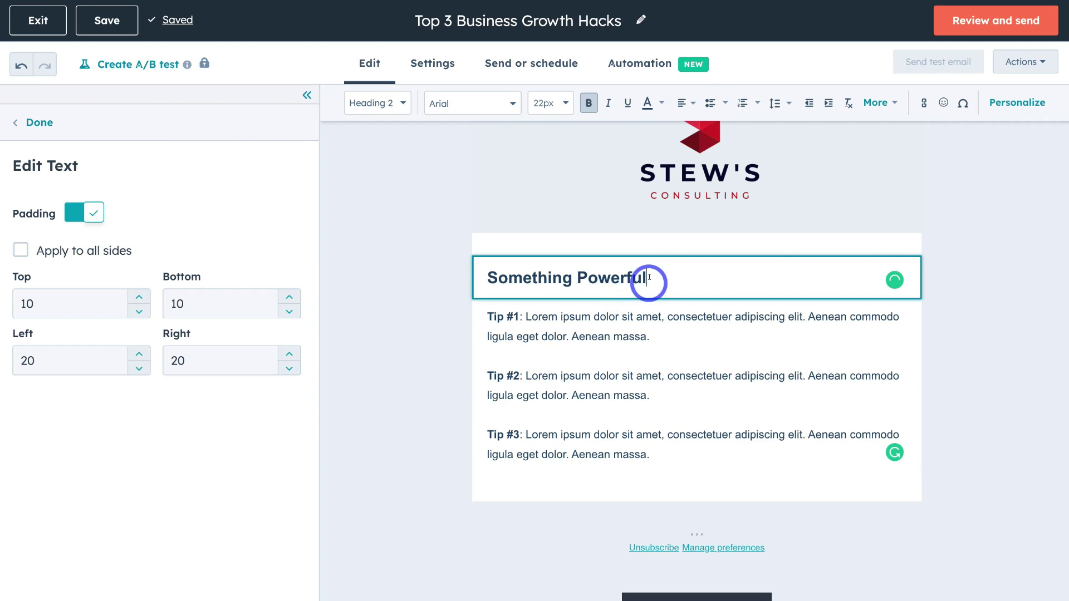
pyautogui.moveTo(648, 278); pyautogui.dragTo(487, 277)
pyautogui.write('Top 3 tips to grow your business!')
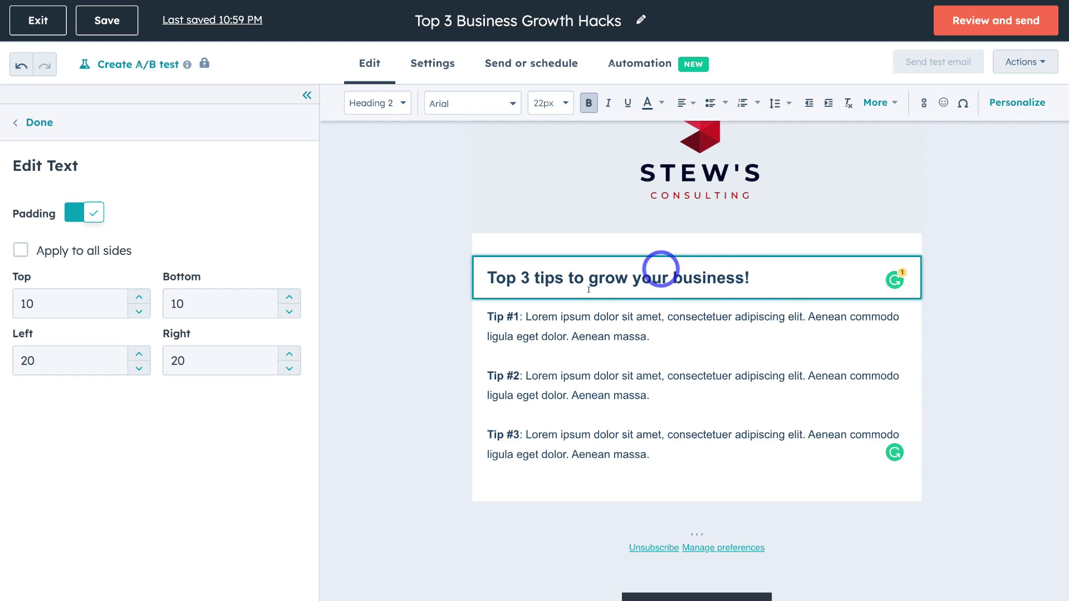
# Step: Center-align the heading and the text block with the three tips
pyautogui.click(684, 102)
pyautogui.click(685, 171)
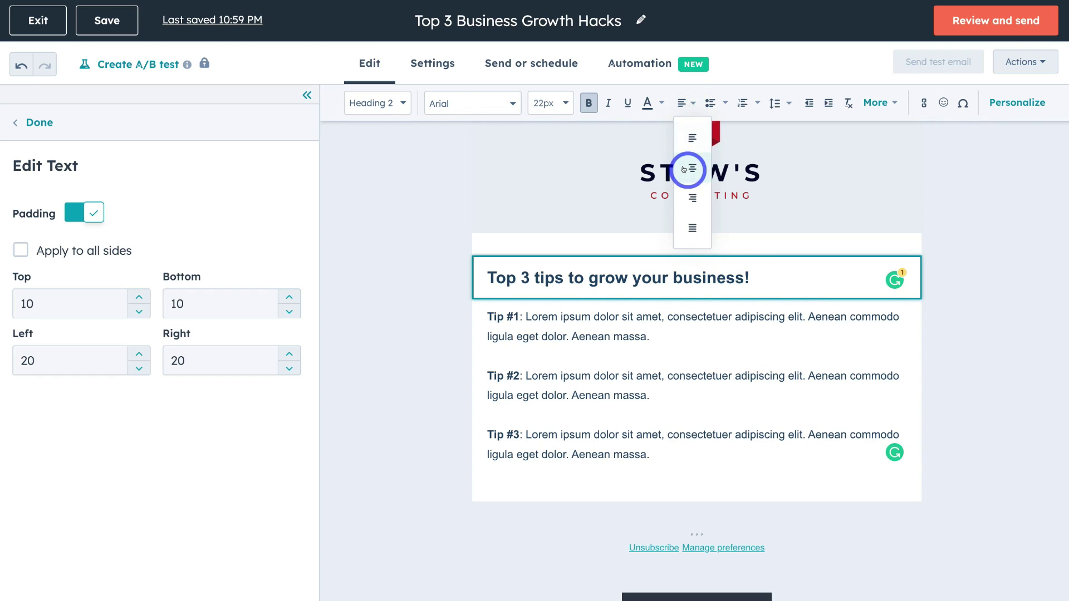
pyautogui.click(704, 355)
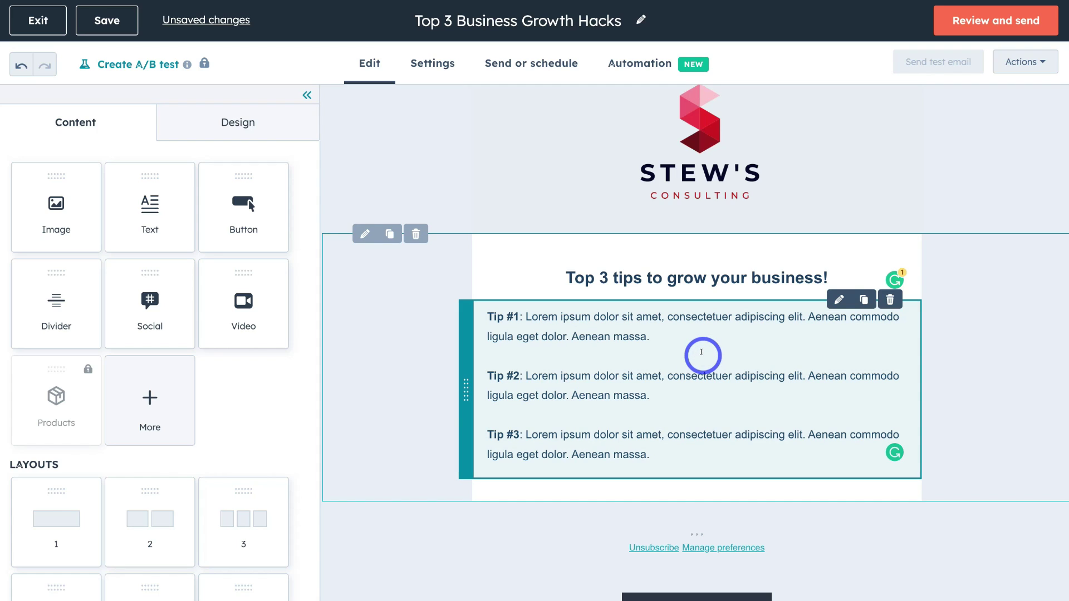
pyautogui.click(701, 351)
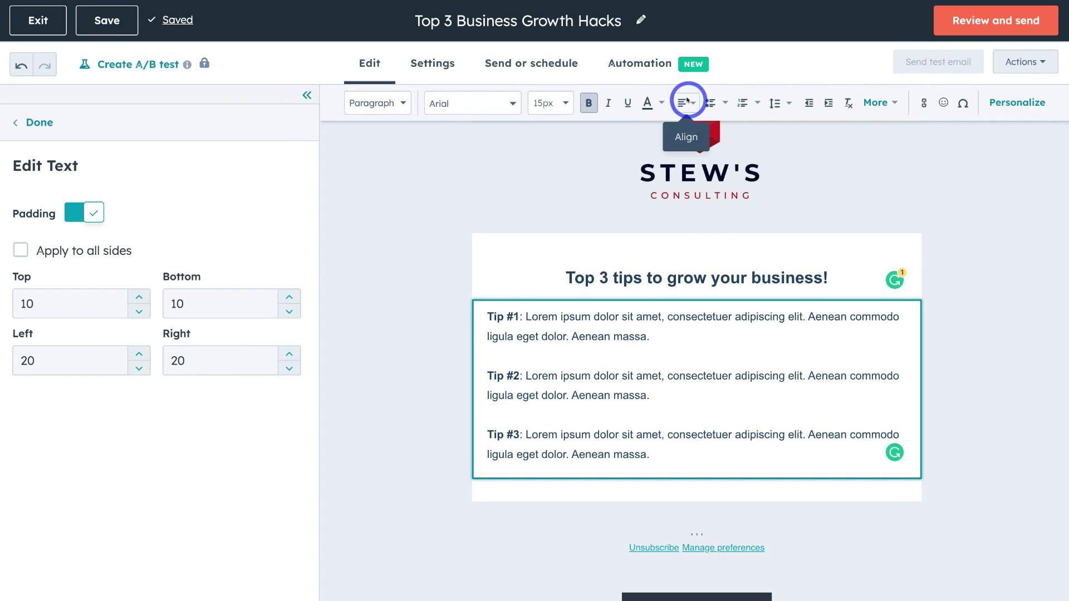
pyautogui.click(686, 101)
pyautogui.click(688, 171)
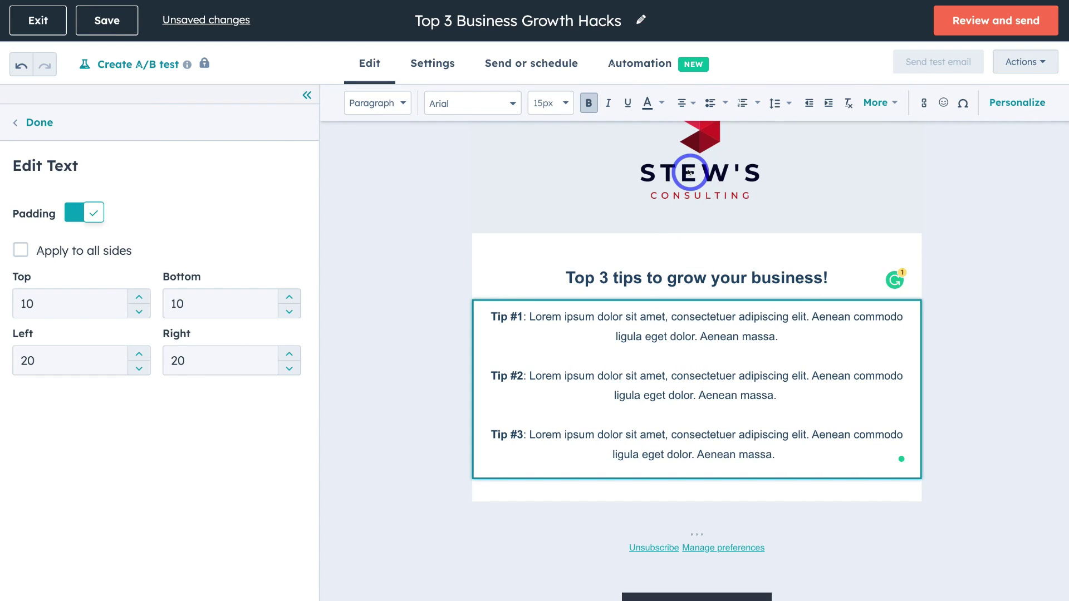
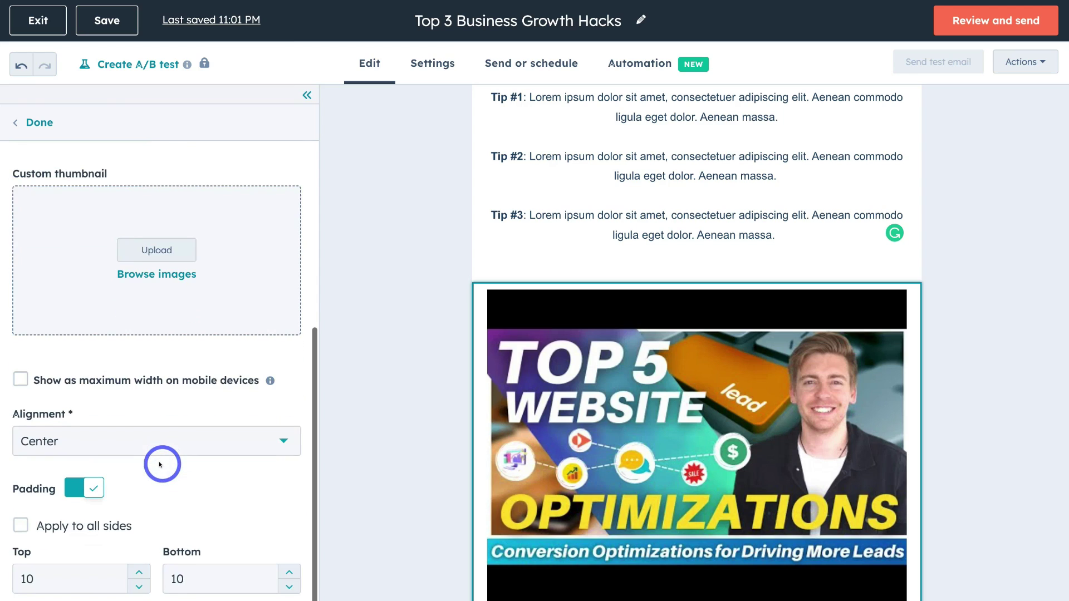
# Step: Review the video block's alignment and padding settings, close them, and look over the email's layout from logo to video
pyautogui.scroll(-1, 161, 462)
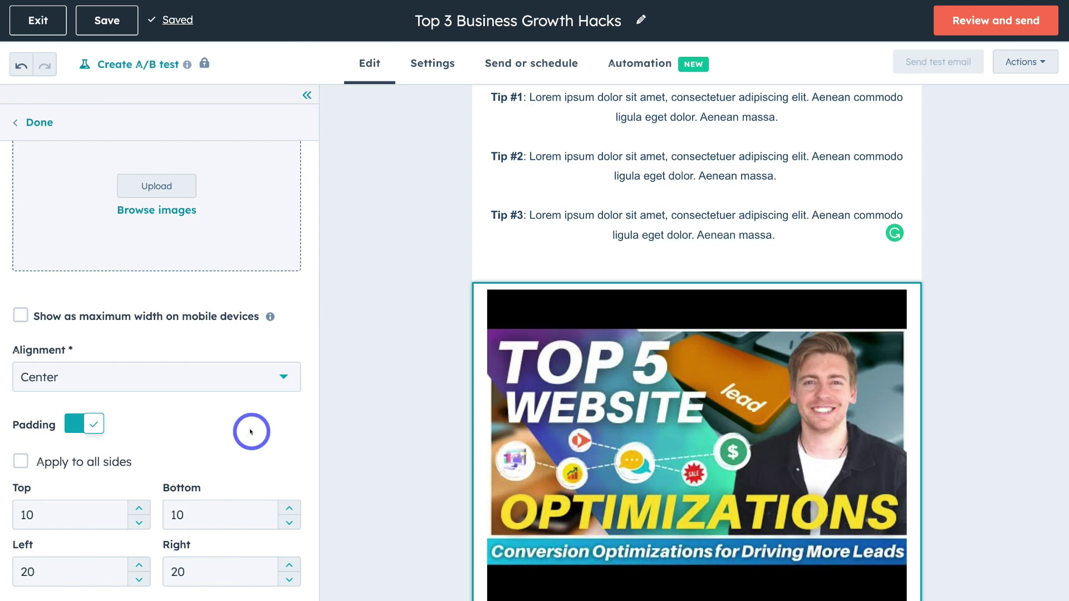
pyautogui.scroll(5, 480, 415)
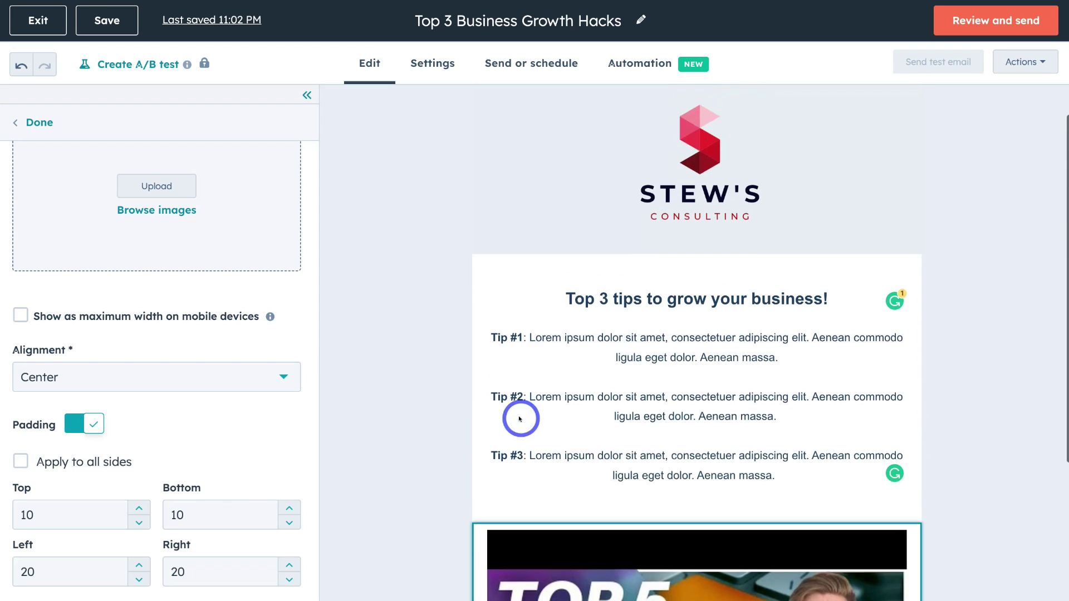
pyautogui.scroll(-4, 520, 415)
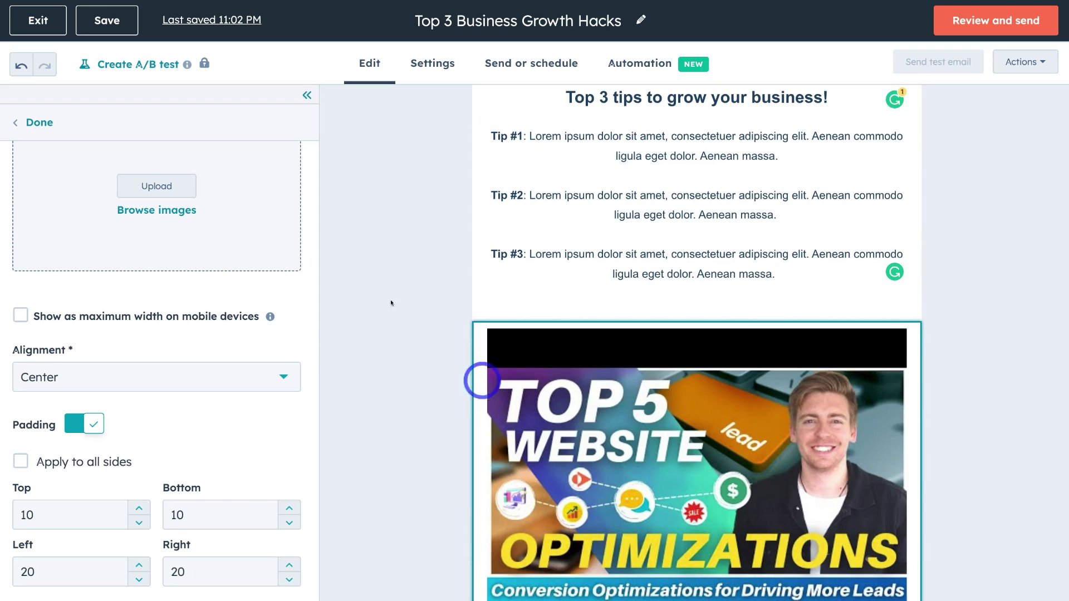
pyautogui.click(38, 121)
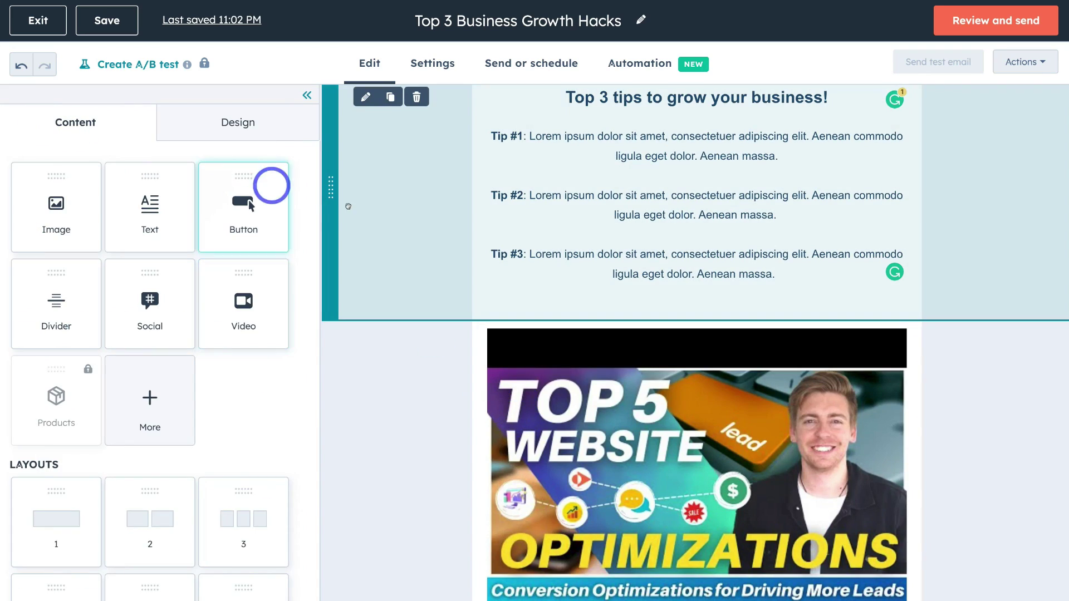
pyautogui.scroll(3, 371, 212)
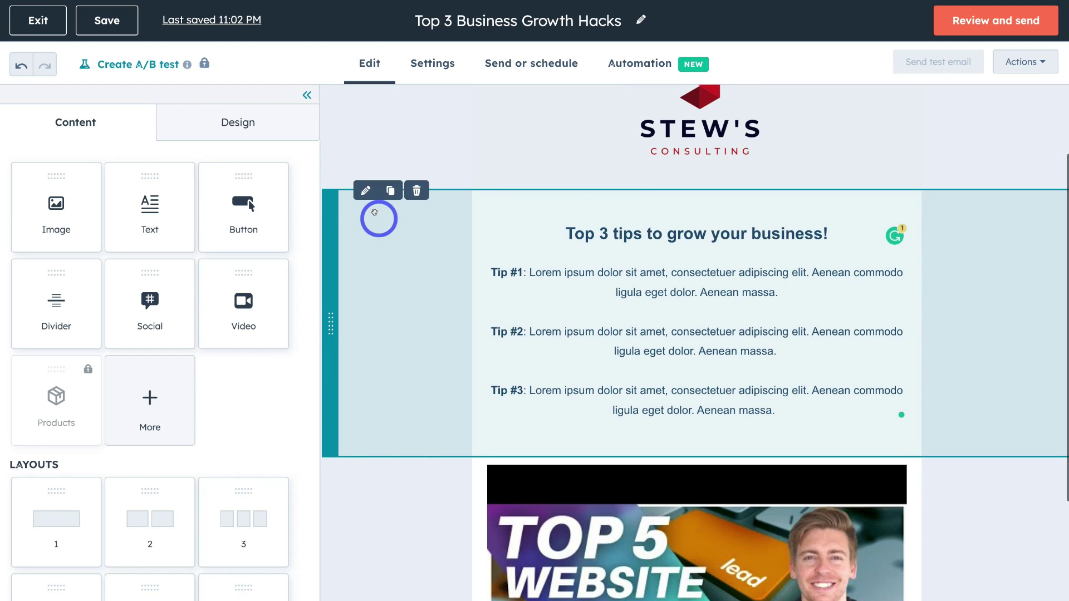
pyautogui.scroll(1, 374, 212)
pyautogui.scroll(-2, 375, 212)
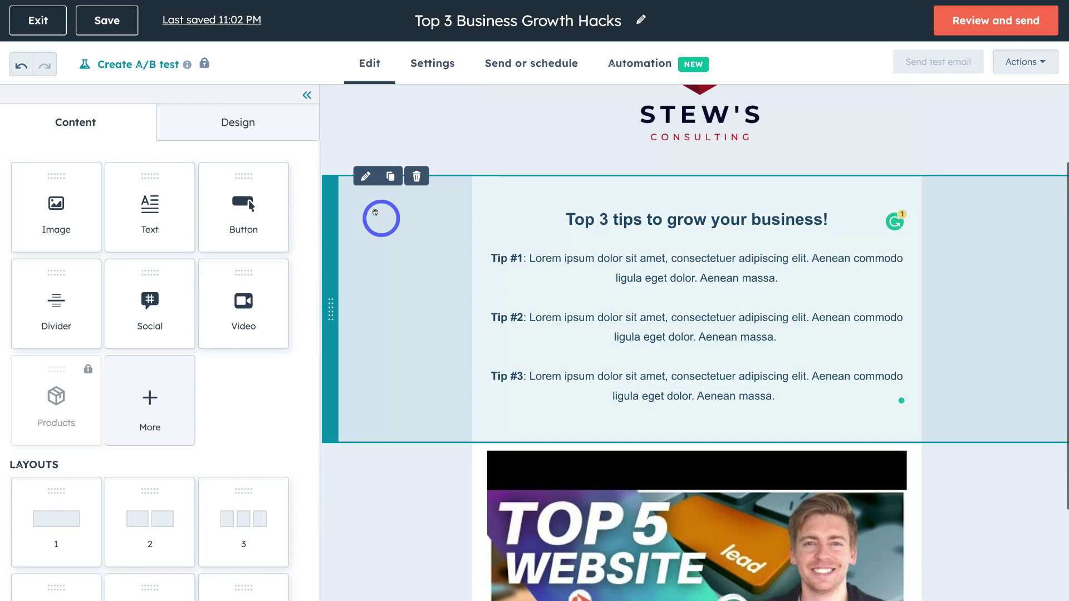
pyautogui.scroll(-2, 375, 212)
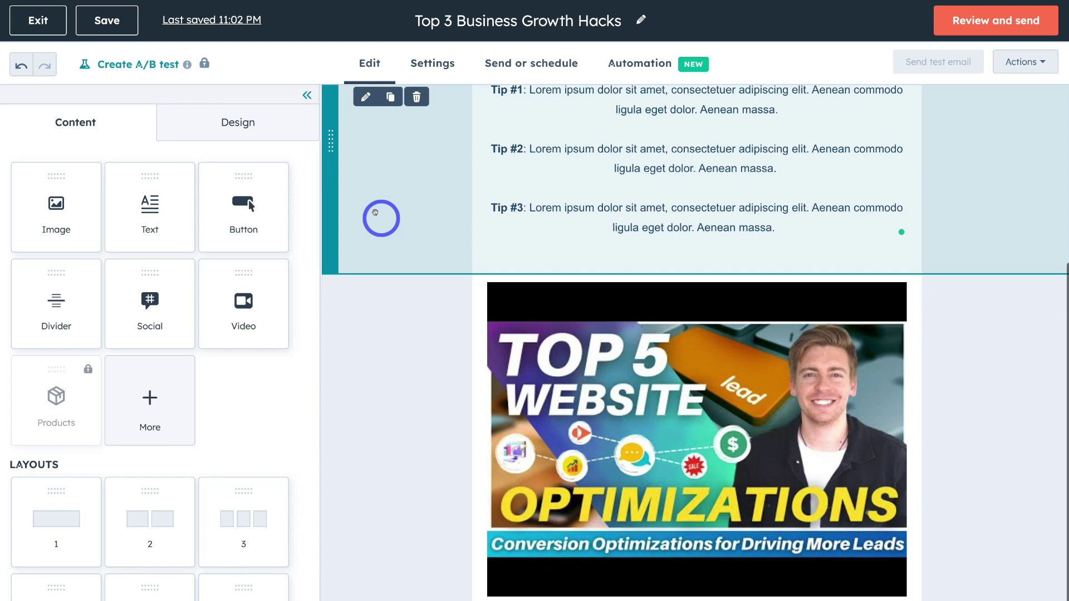
pyautogui.scroll(3, 375, 212)
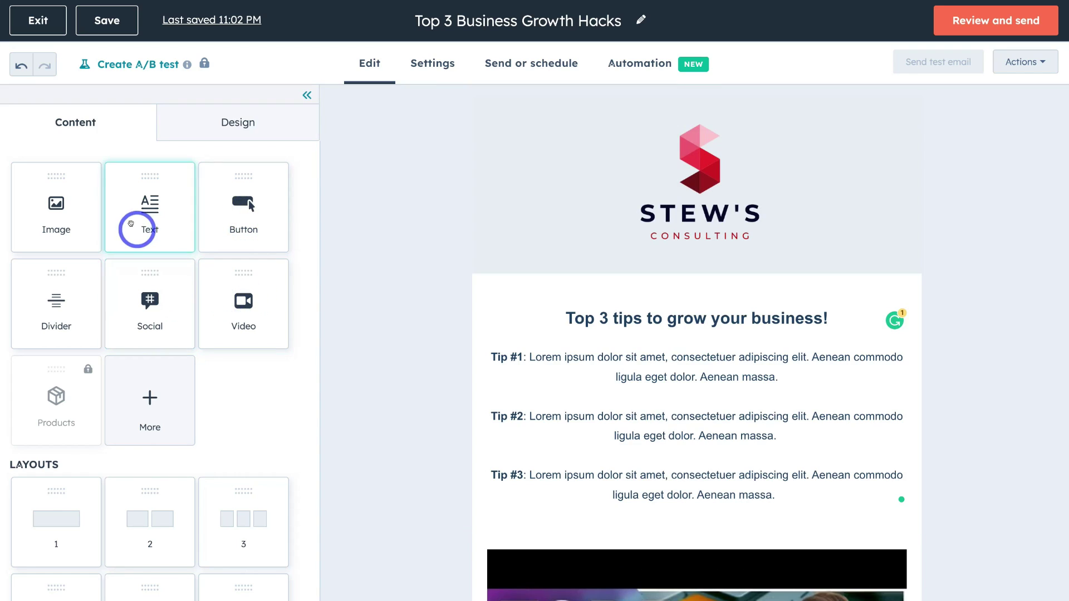
# Step: Add a button between the tips and the video with the text "Learn more", linked to stewartgauld.com, and finish editing it
pyautogui.moveTo(238, 210); pyautogui.dragTo(649, 515)
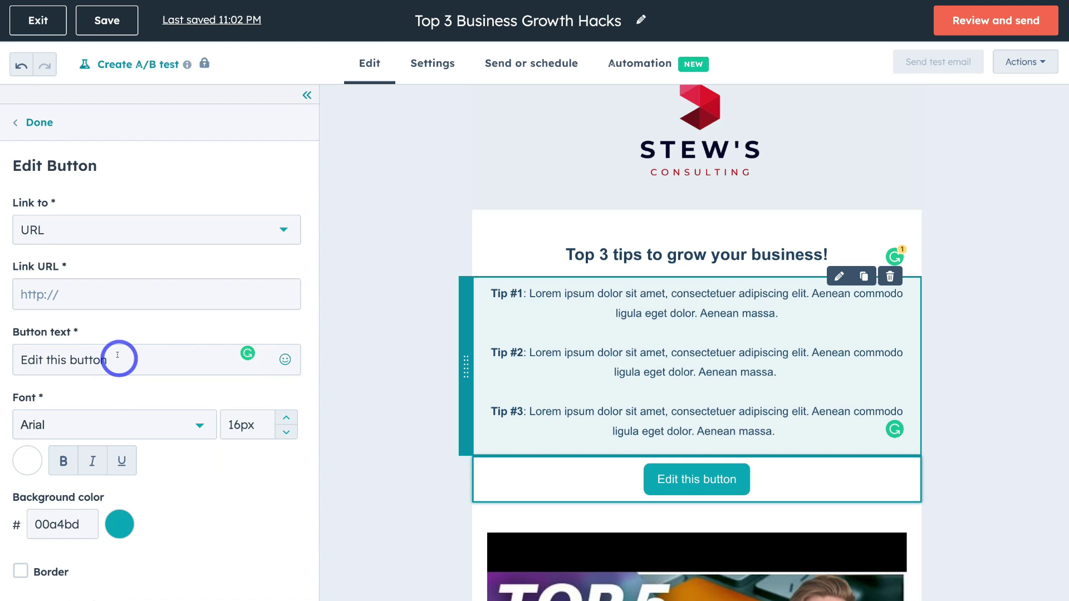
pyautogui.moveTo(117, 355); pyautogui.dragTo(1, 358)
pyautogui.write('Learn more')
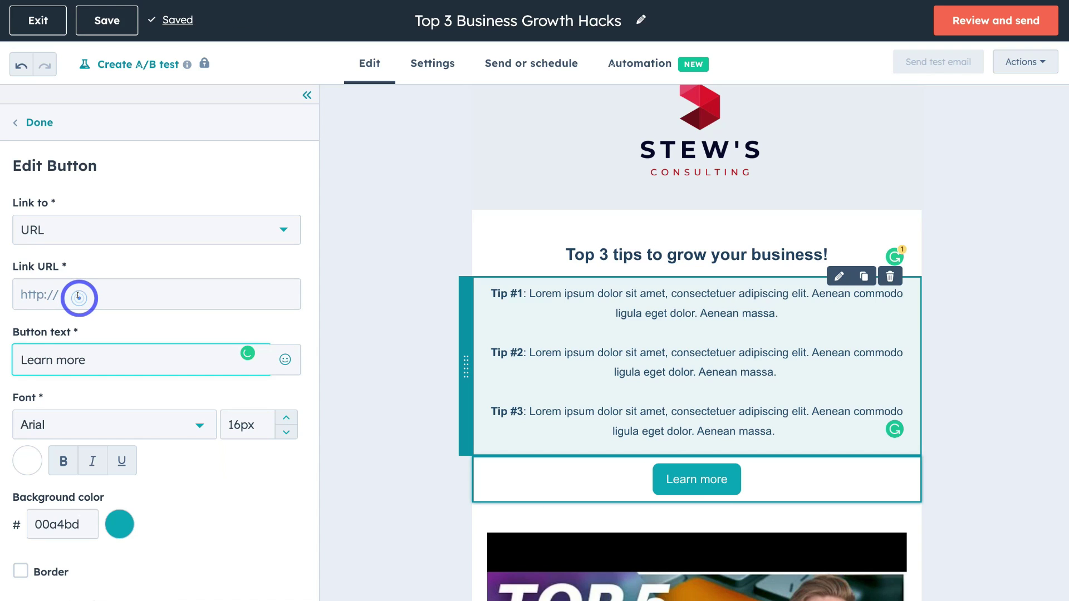
pyautogui.click(78, 297)
pyautogui.write('stewartgould.com')
pyautogui.scroll(-3, 79, 295)
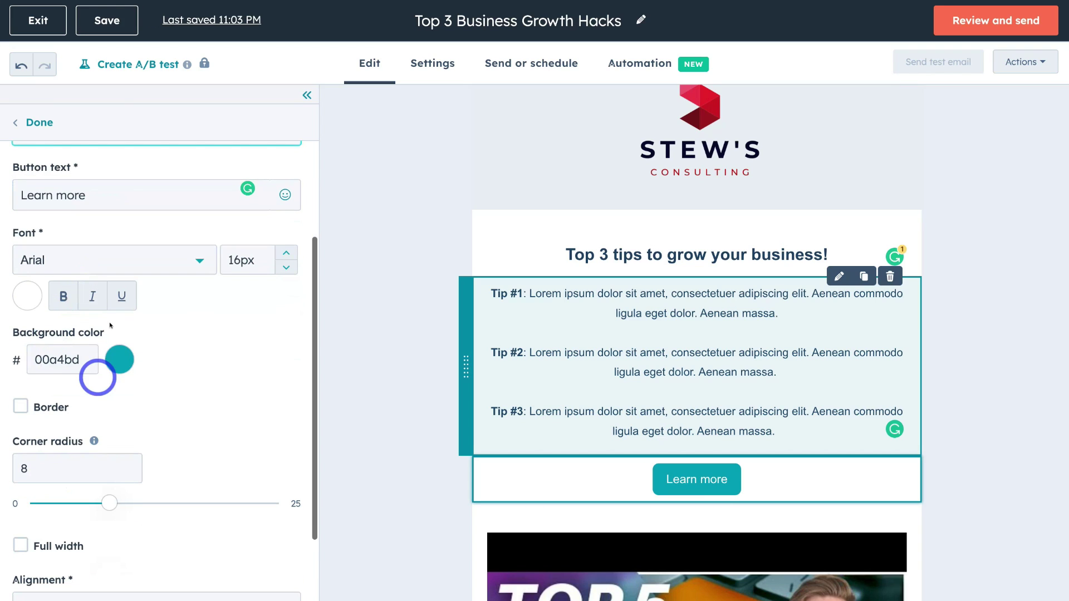
pyautogui.scroll(-2, 111, 325)
pyautogui.scroll(-1, 111, 325)
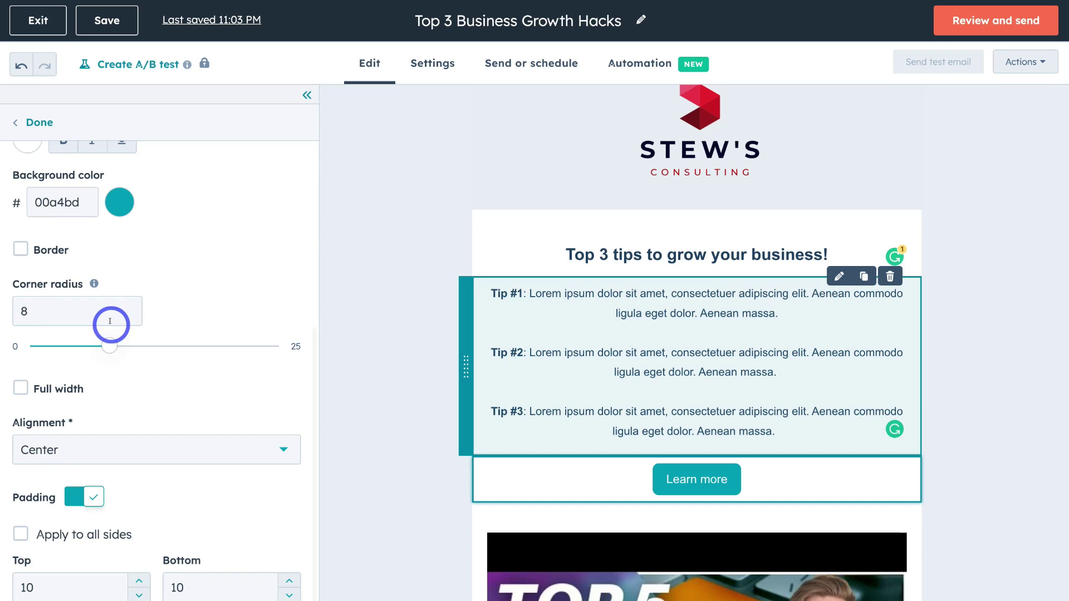
pyautogui.scroll(-1, 111, 325)
pyautogui.scroll(8, 111, 325)
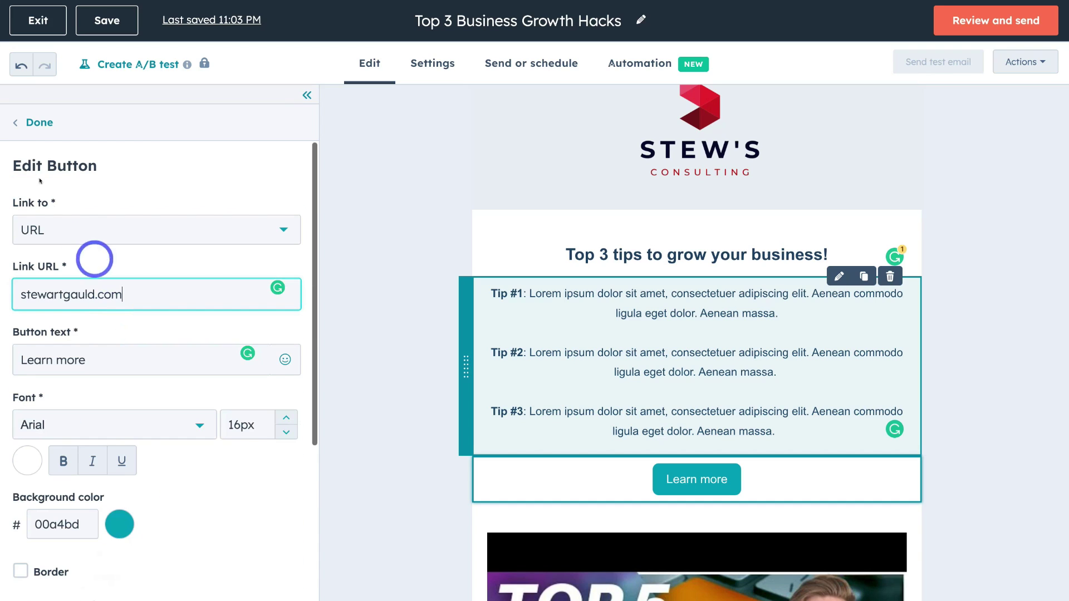
pyautogui.click(30, 121)
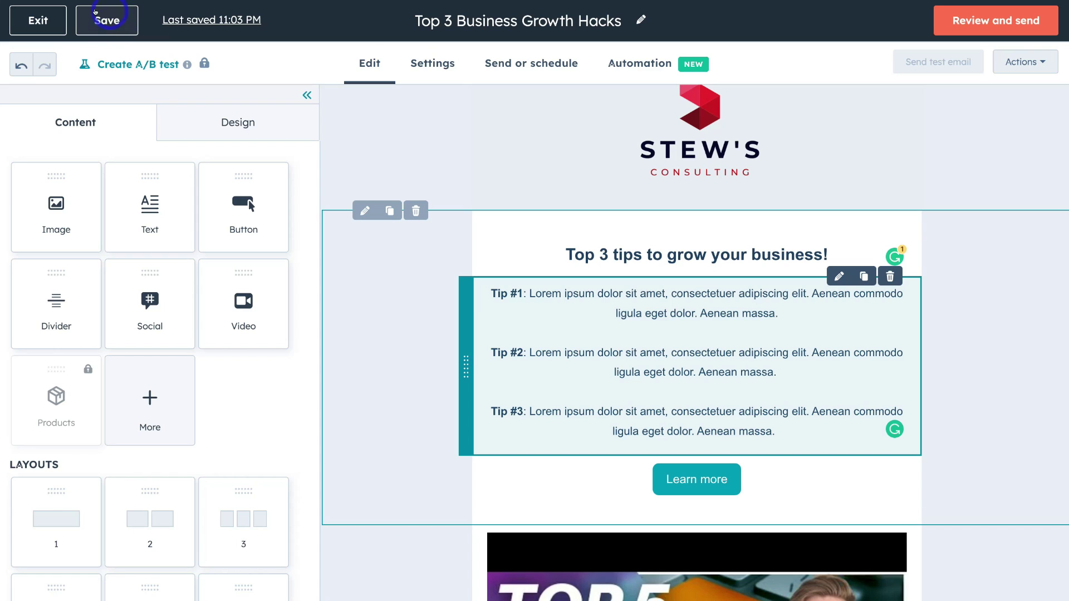
# Step: Check how the email is automatically saved, save it manually, and look over its content
pyautogui.moveTo(187, 19)
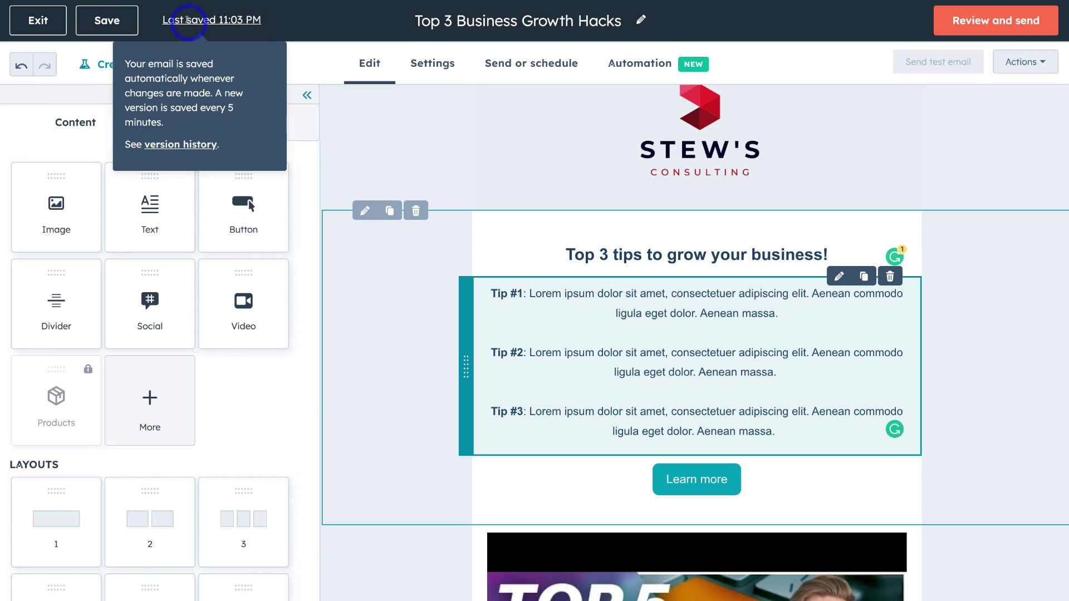
pyautogui.click(110, 21)
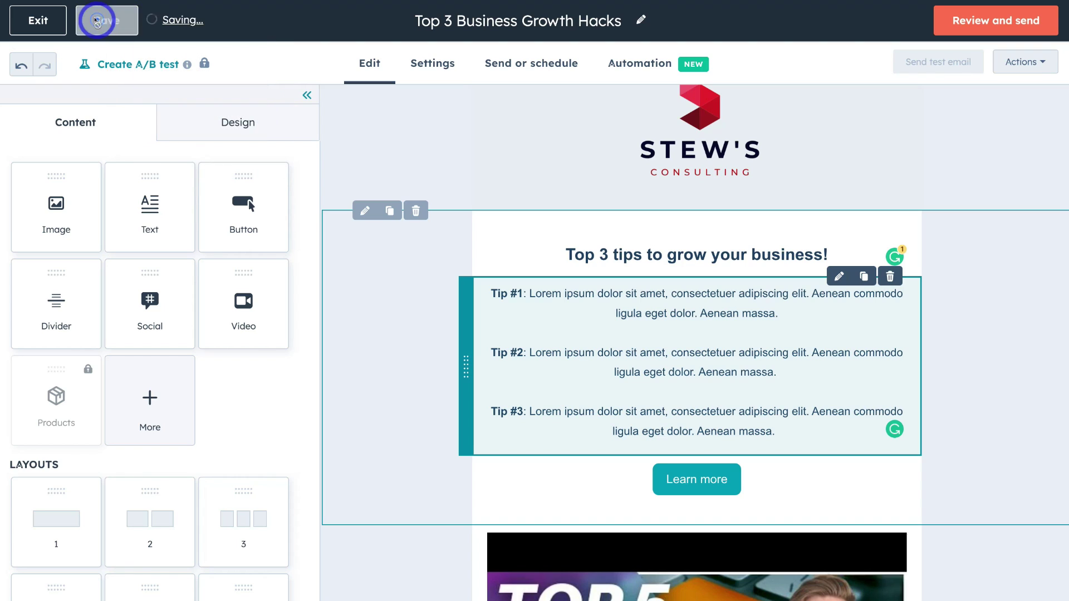
pyautogui.scroll(-5, 453, 195)
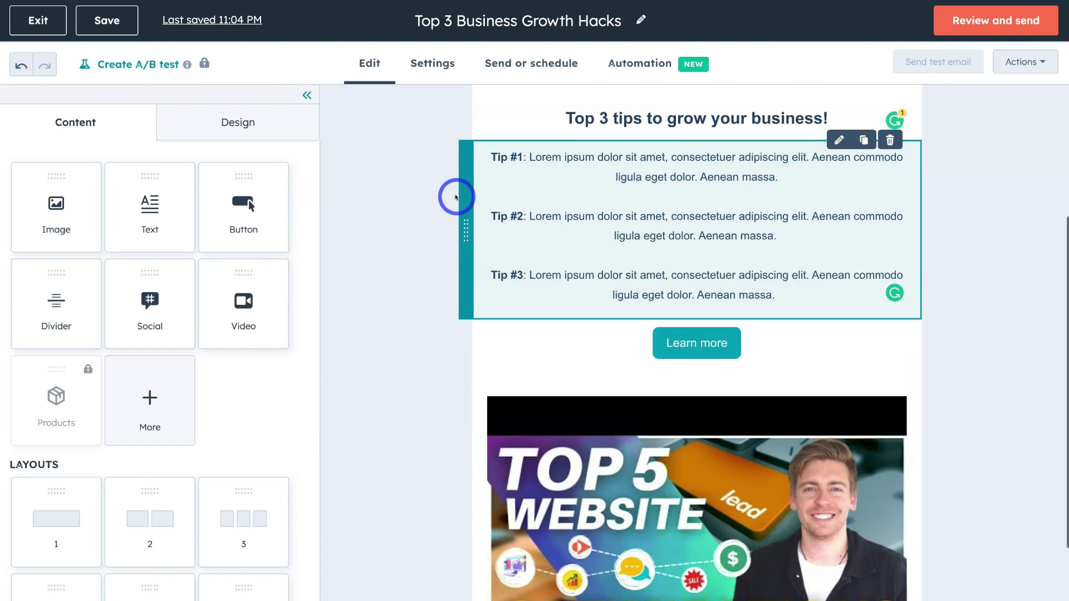
pyautogui.scroll(3, 453, 195)
pyautogui.scroll(4, 451, 191)
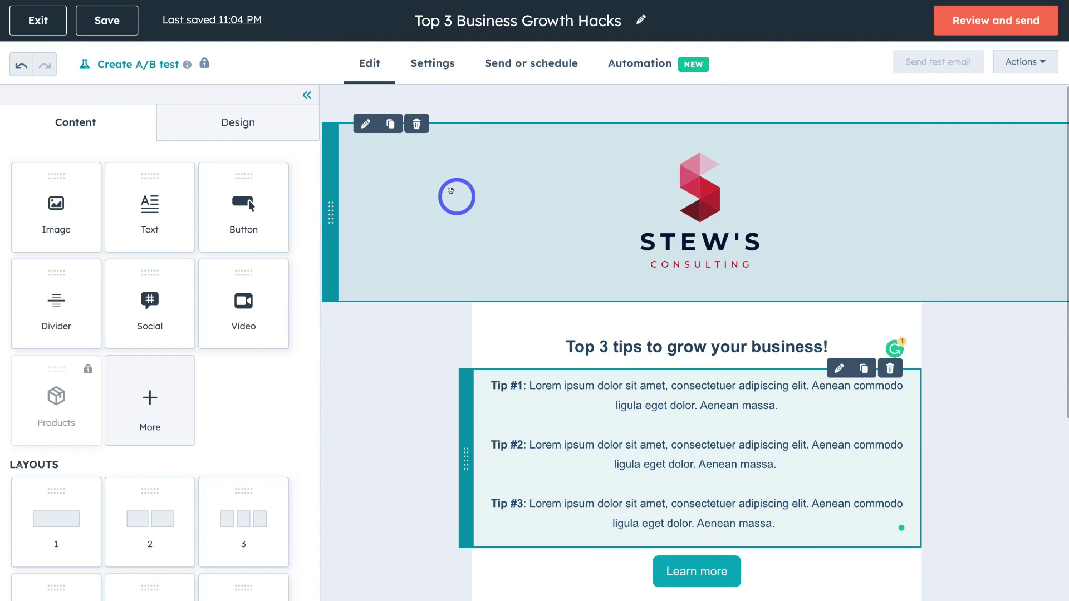
# Step: Examine the email's design settings for template, text styles, buttons and dividers, and look over the email's content
pyautogui.click(239, 135)
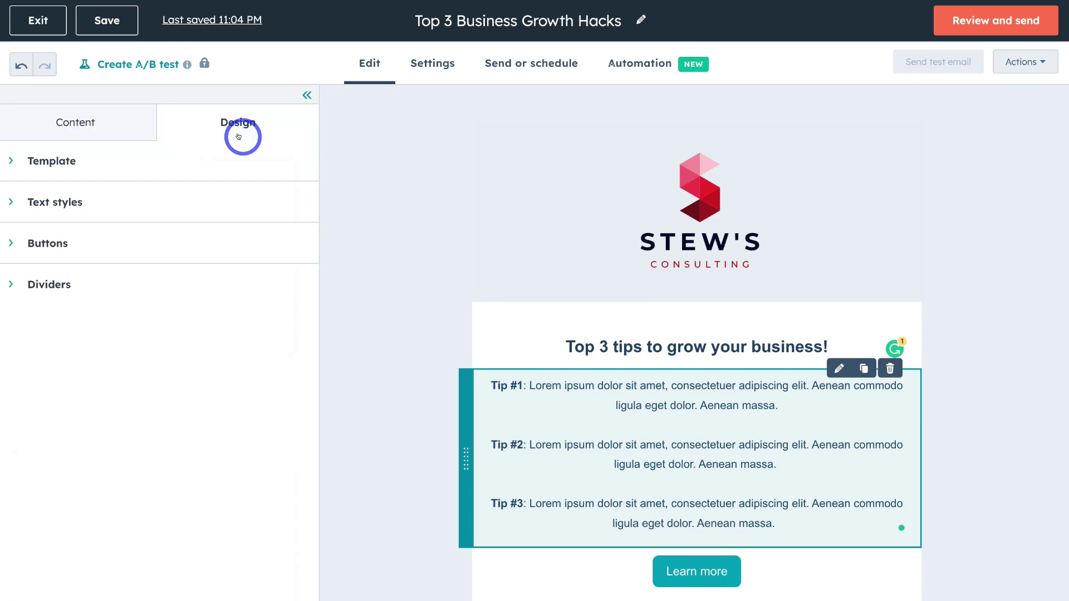
pyautogui.click(42, 161)
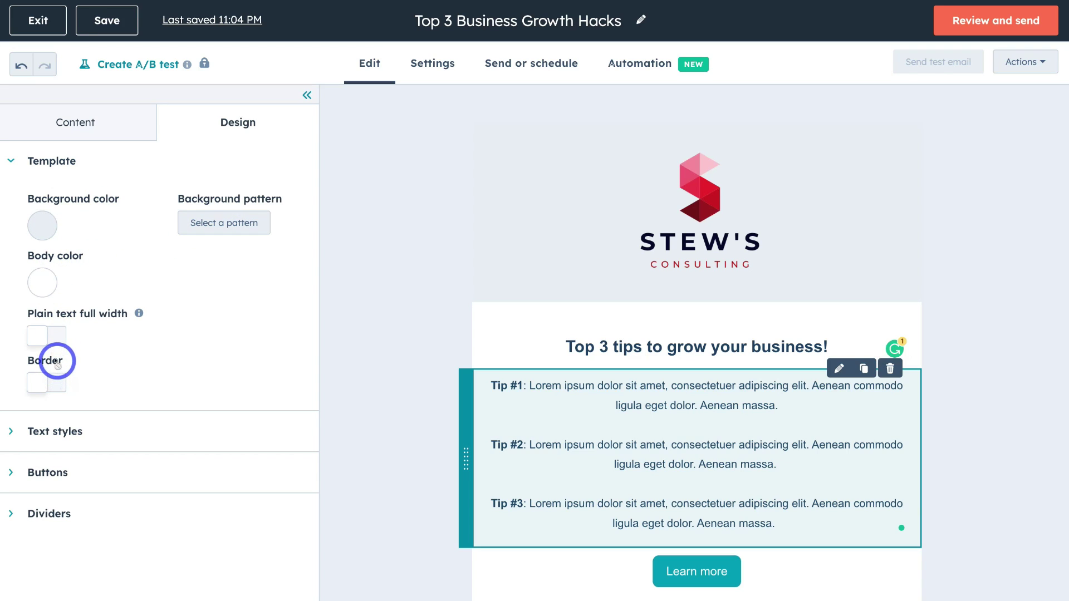
pyautogui.click(42, 431)
pyautogui.scroll(-3, 184, 389)
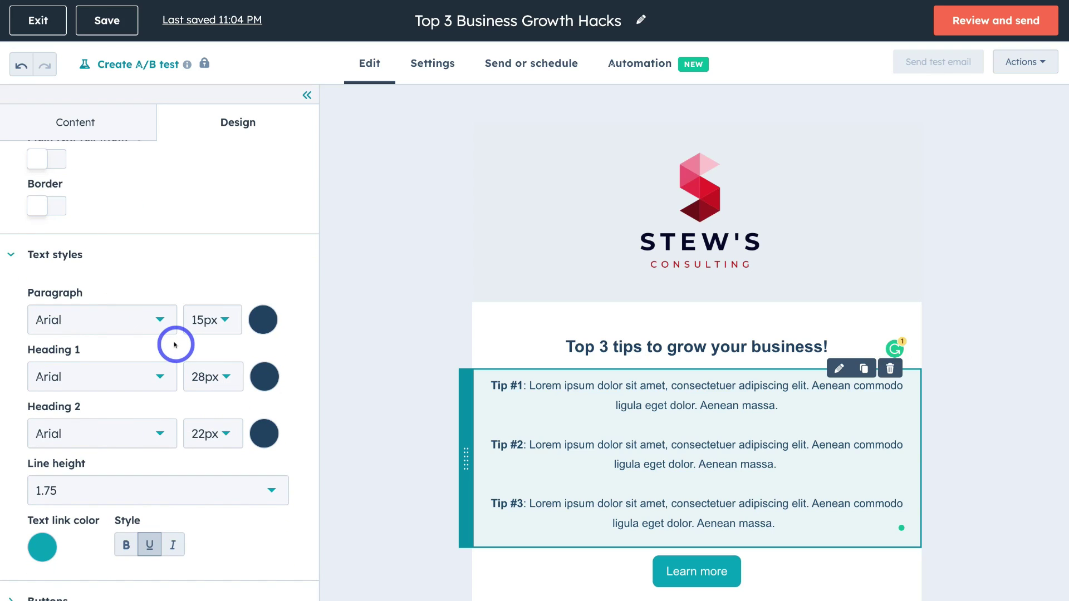
pyautogui.scroll(-1, 175, 344)
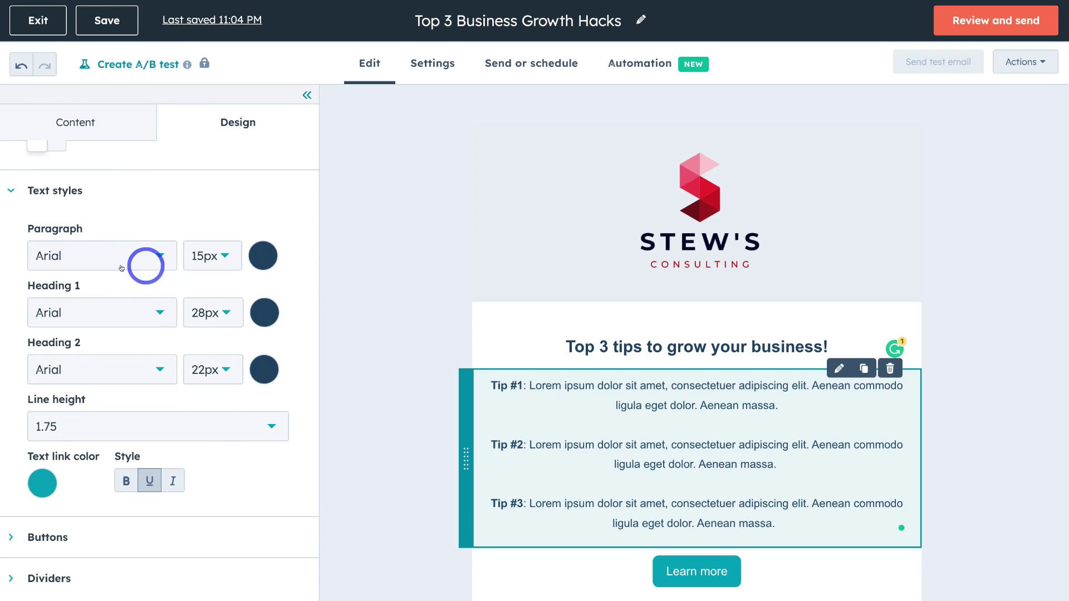
pyautogui.click(51, 536)
pyautogui.scroll(-2, 161, 429)
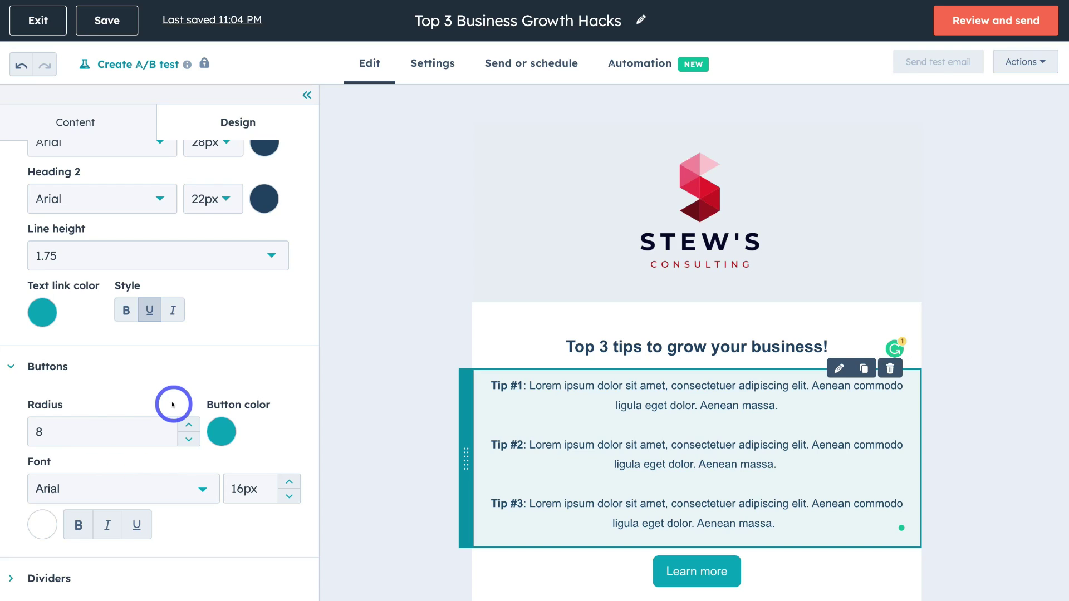
pyautogui.click(79, 579)
pyautogui.scroll(-3, 95, 573)
pyautogui.scroll(3, 95, 573)
pyautogui.scroll(-3, 106, 577)
pyautogui.scroll(10, 118, 580)
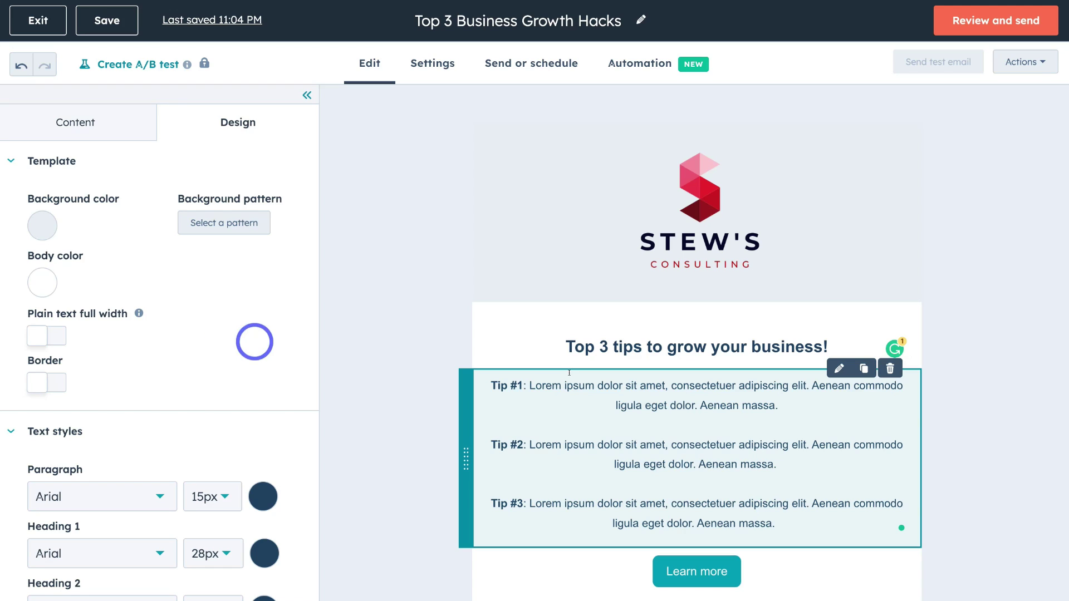
pyautogui.scroll(-1, 553, 202)
pyautogui.scroll(-3, 554, 206)
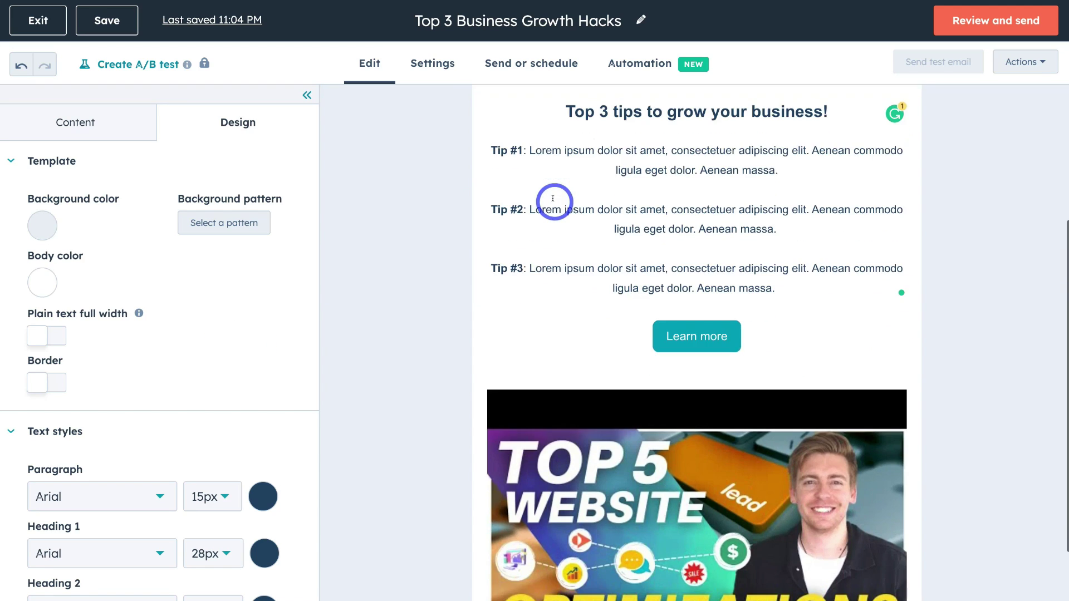
# Step: In the email settings, set the subject line to "Top 3 Business Growth Hacks!"
pyautogui.scroll(4, 549, 198)
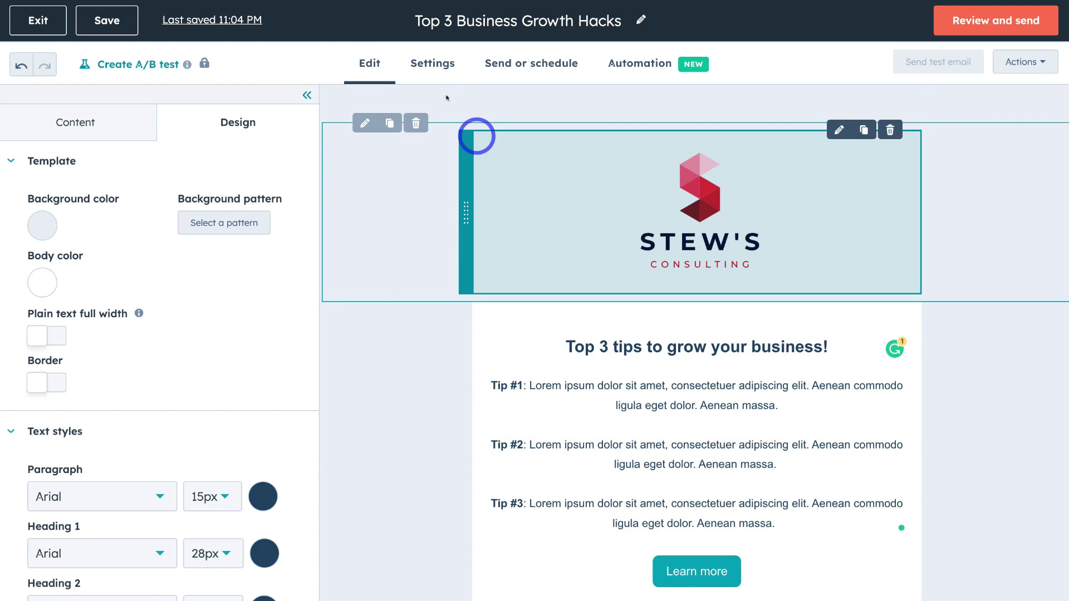
pyautogui.click(431, 65)
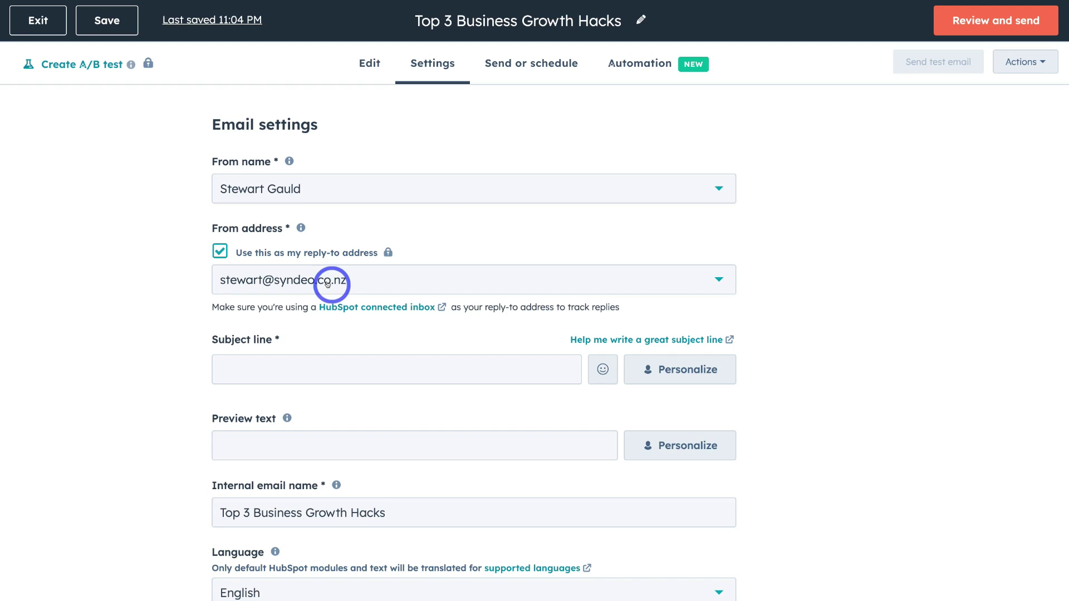
pyautogui.scroll(-1, 273, 233)
pyautogui.scroll(-2, 282, 216)
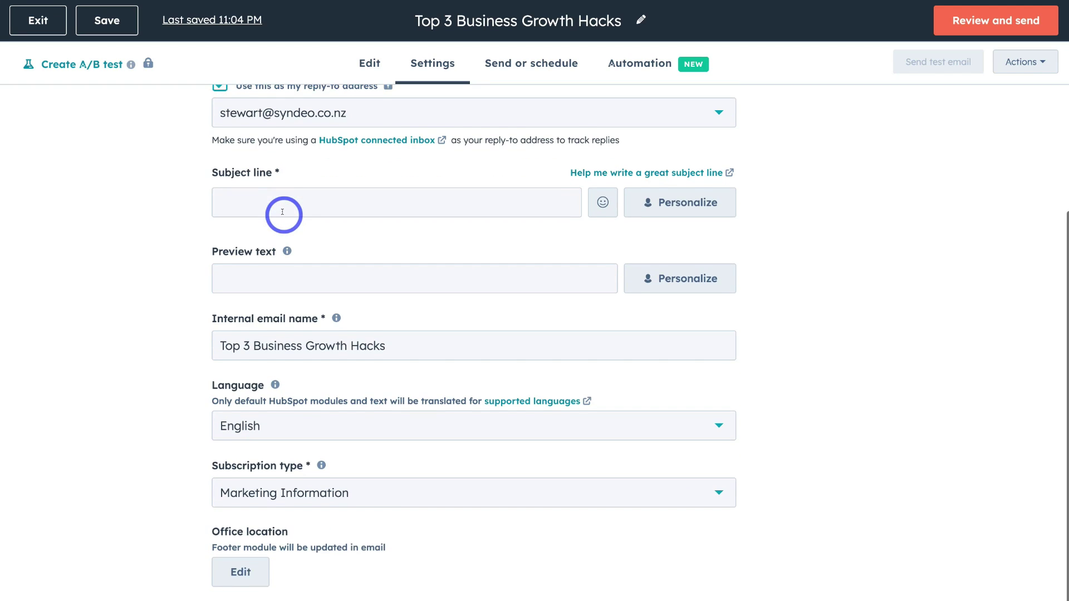
pyautogui.scroll(1, 280, 217)
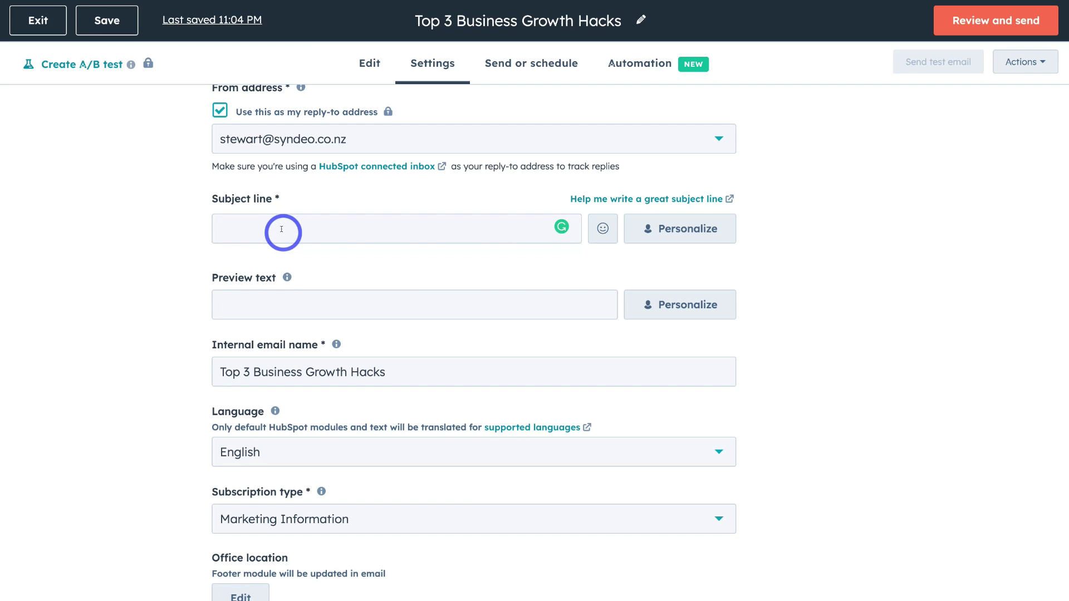
pyautogui.write('Top 3 Business Growth Hacks!')
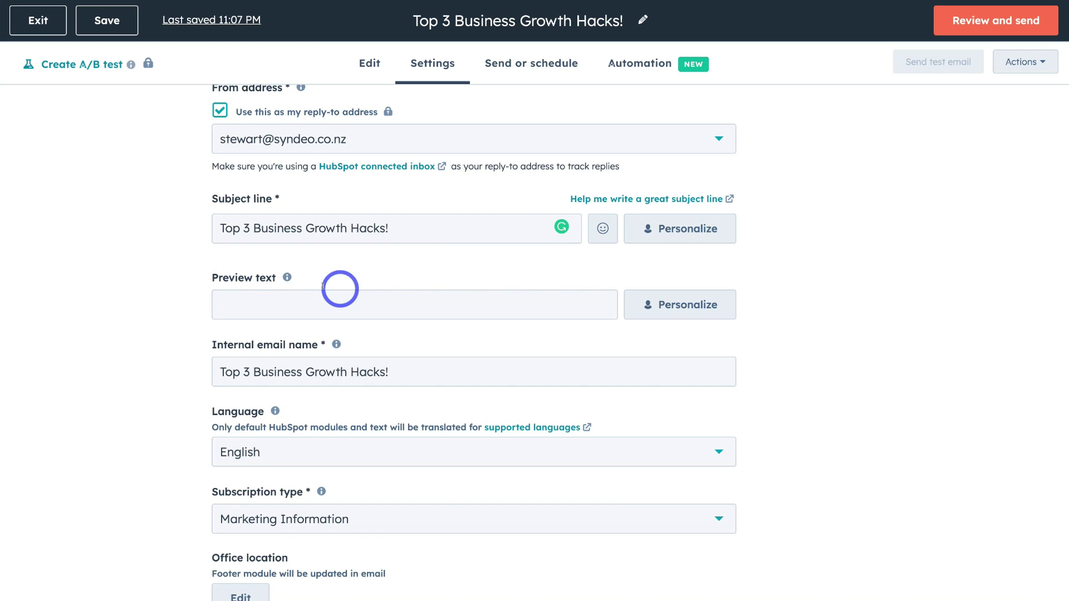
# Step: Set the email's preview text to "Simple and actionable!" and look back over the sender and subject settings
pyautogui.click(273, 304)
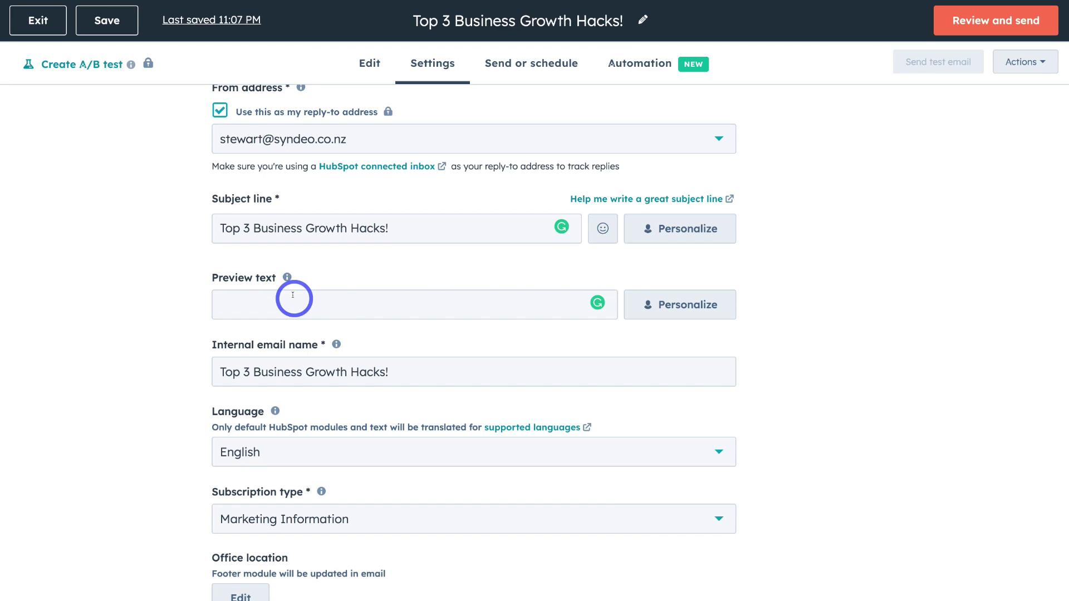
pyautogui.write('Simple and actionable!')
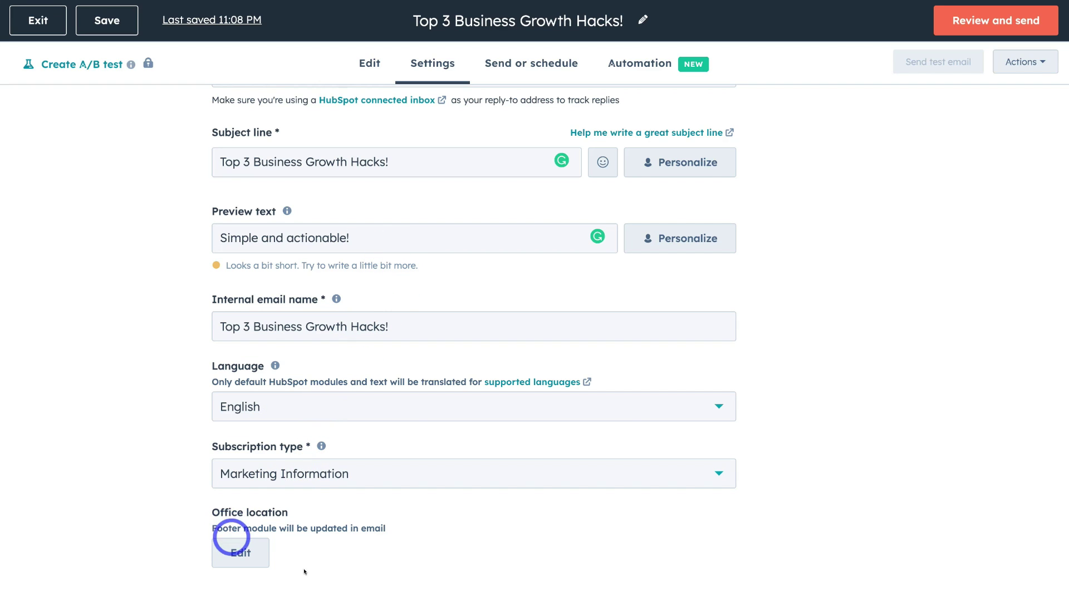
pyautogui.scroll(4, 362, 579)
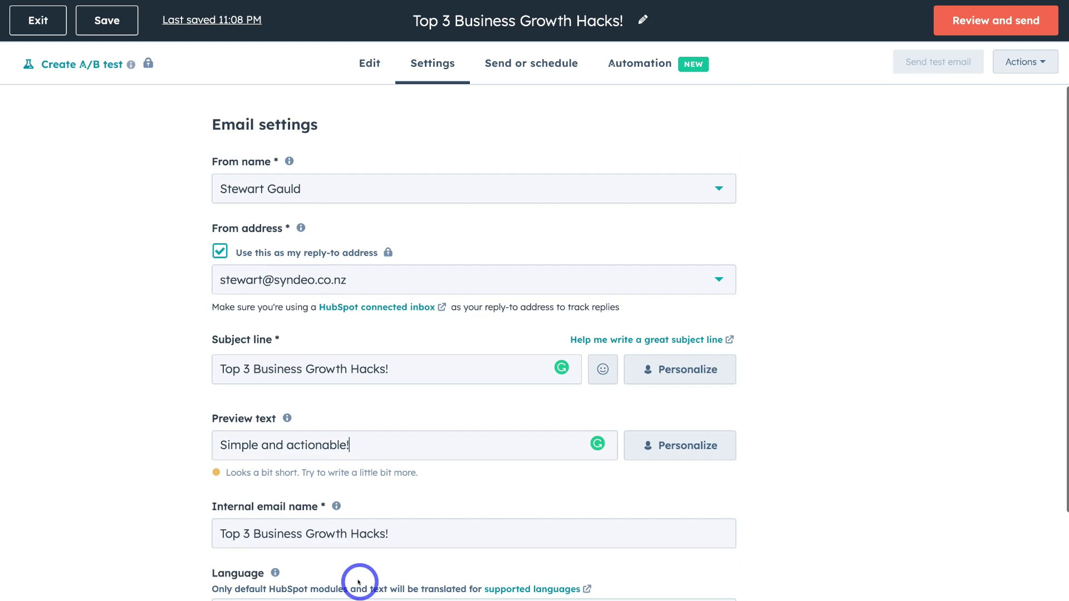
# Step: In the sending settings, add the individual sample contact as the email's recipient
pyautogui.click(536, 65)
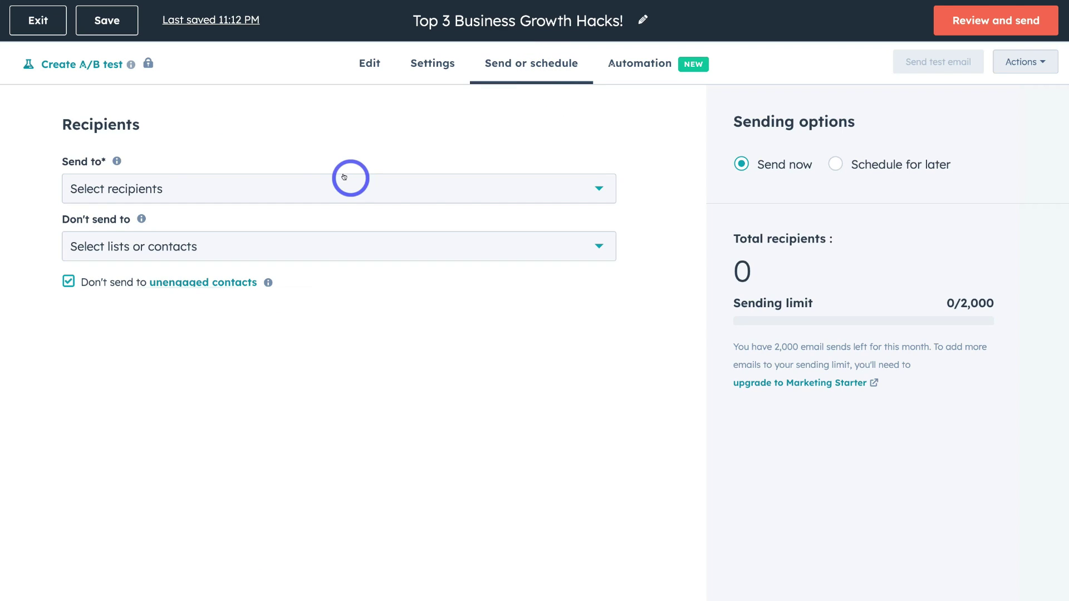
pyautogui.click(311, 192)
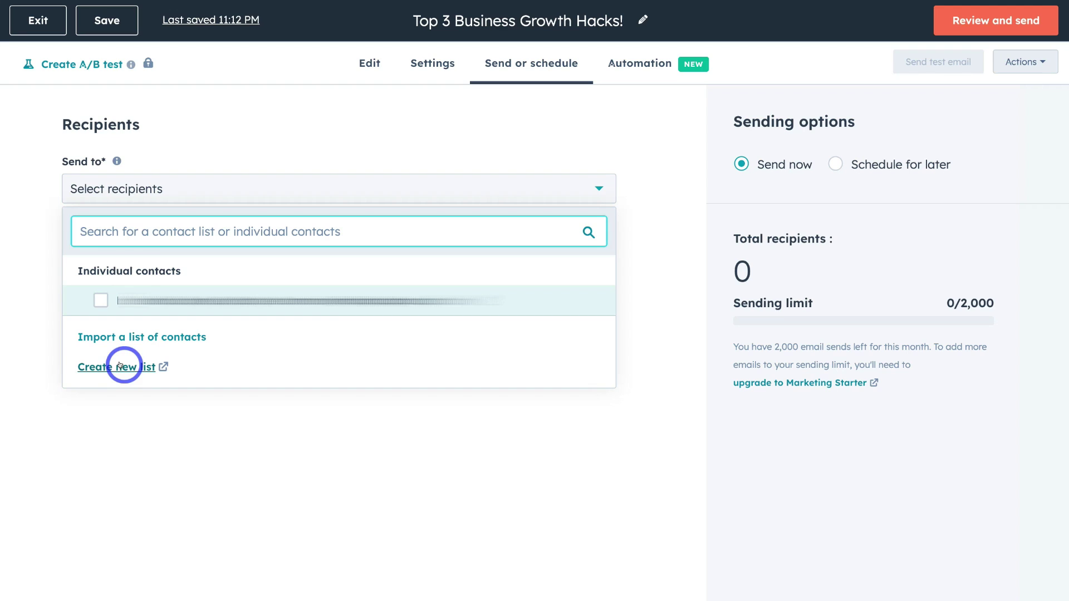
pyautogui.click(100, 300)
pyautogui.click(204, 418)
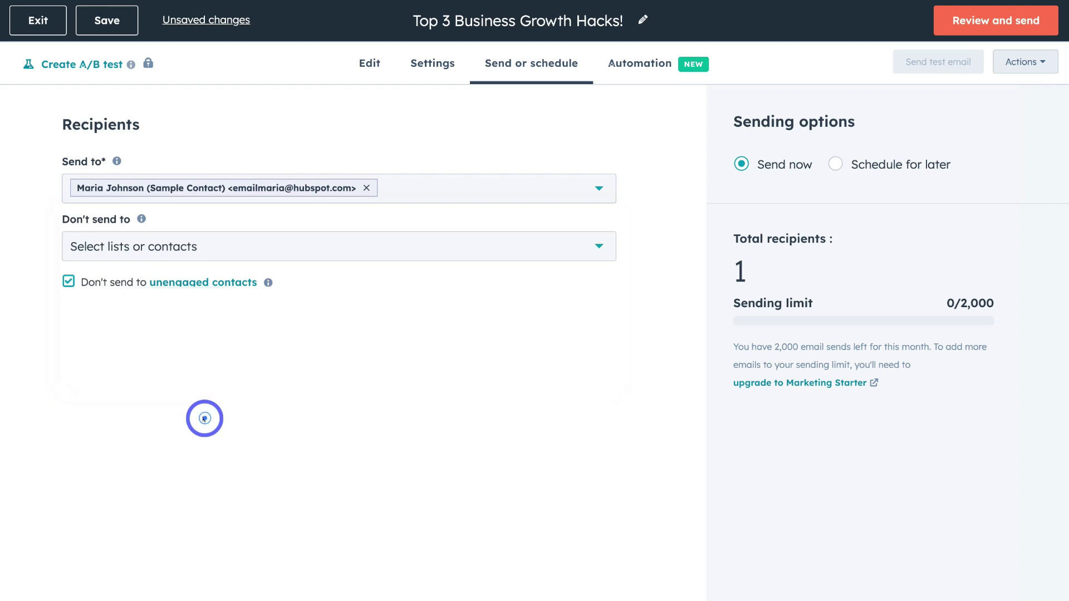
# Step: Examine the contacts available for exclusion and the date and time options for scheduling, then return the sending option to Send now
pyautogui.click(530, 245)
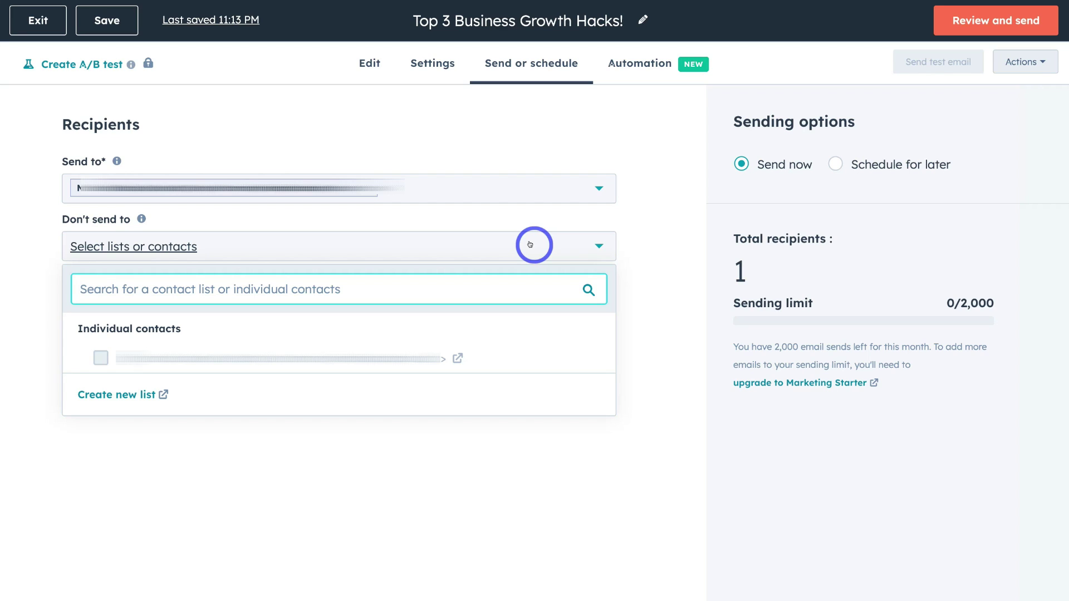
pyautogui.click(649, 253)
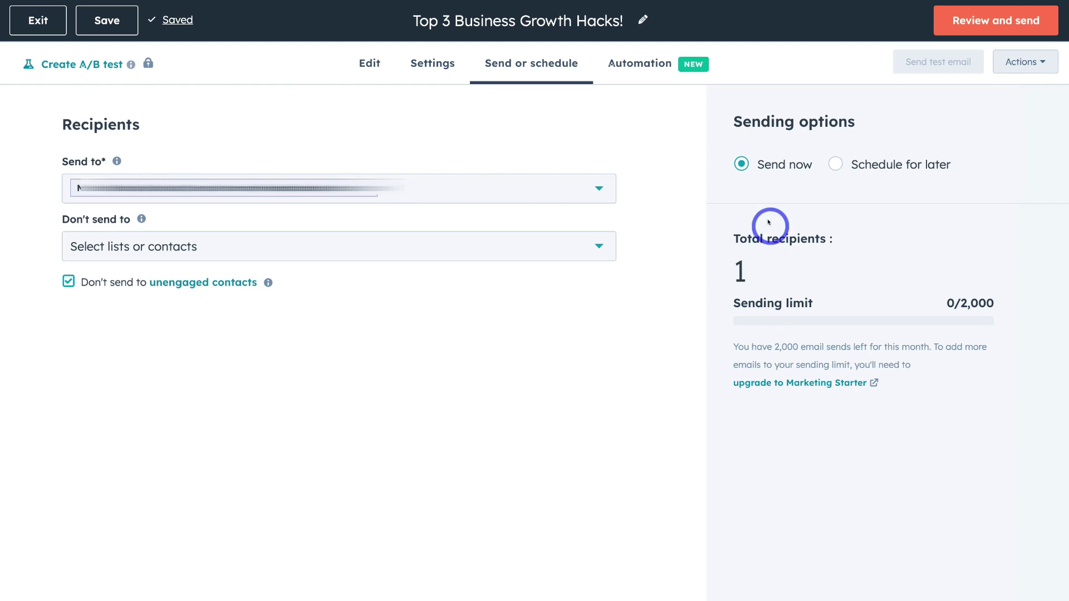
pyautogui.click(834, 163)
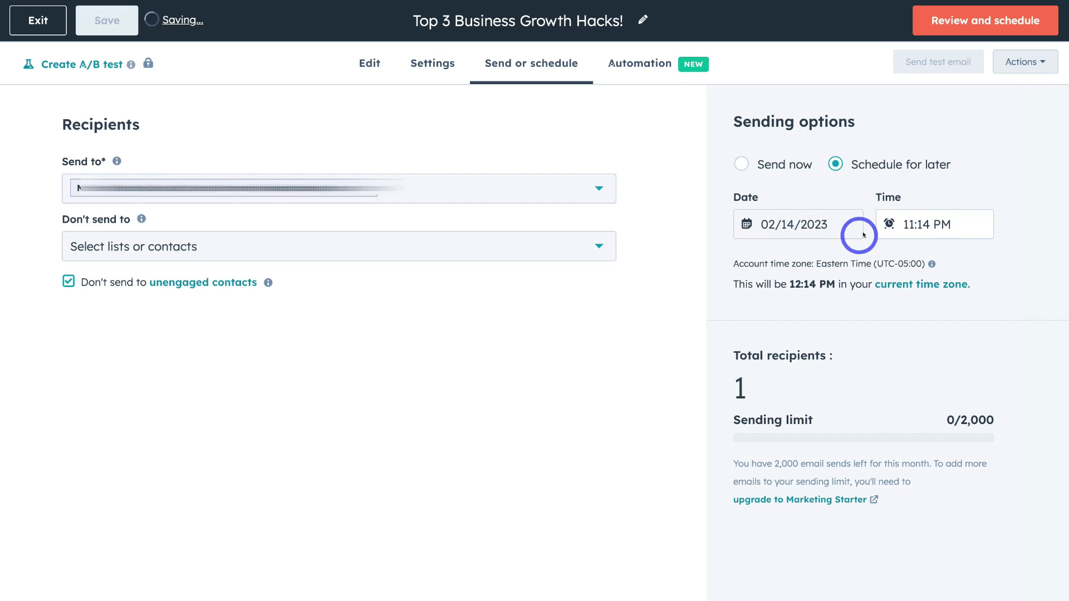
pyautogui.click(738, 164)
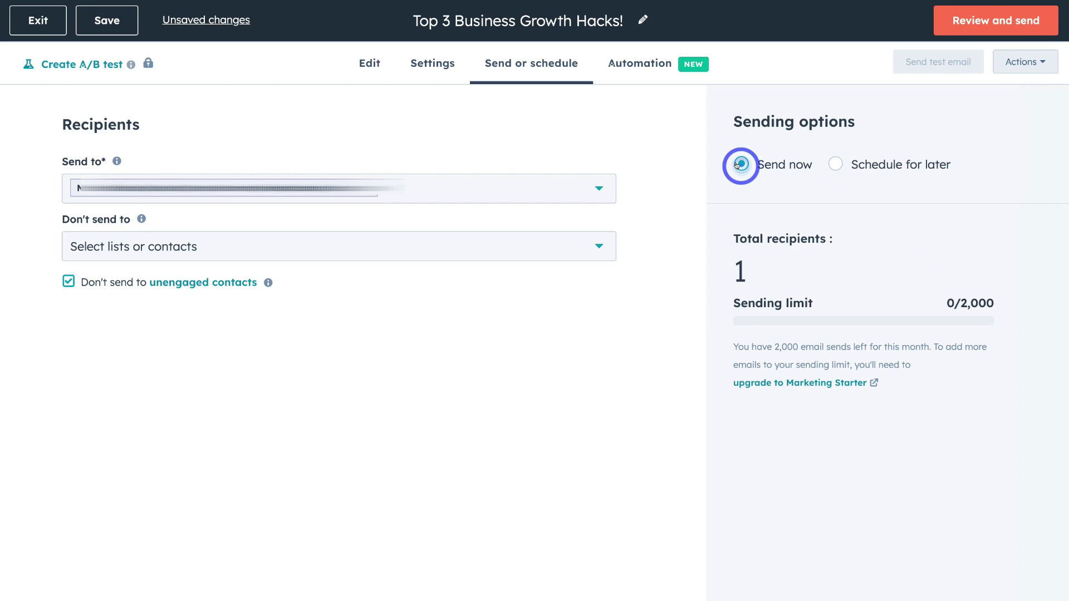